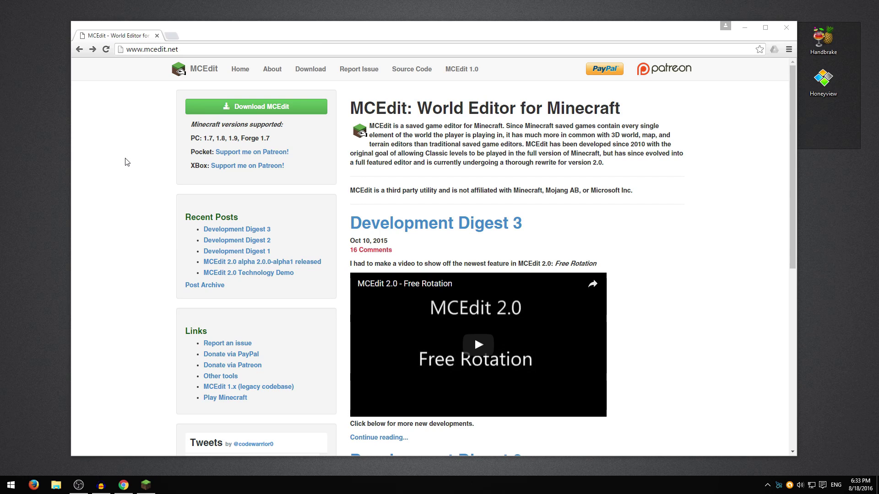
- Download the 64-bit Windows build of MCEdit Unified 1.5.3.0 through the MCEdit website's release download link
click(238, 108)
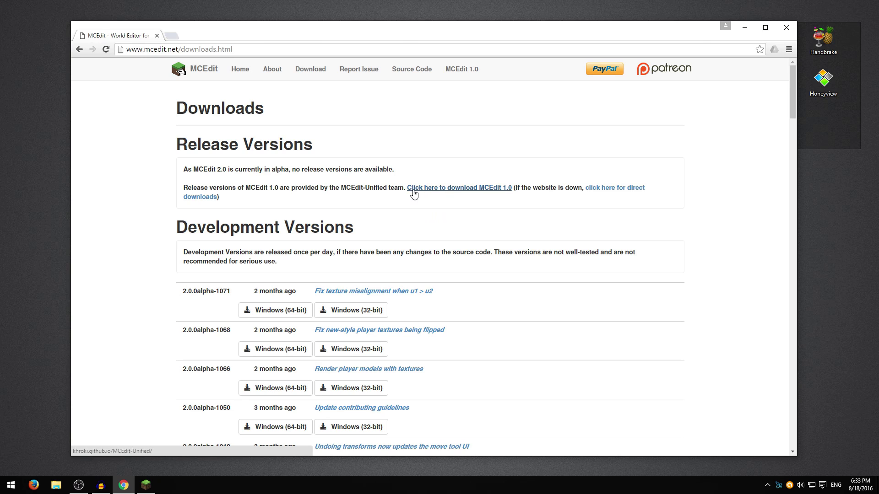
click(460, 190)
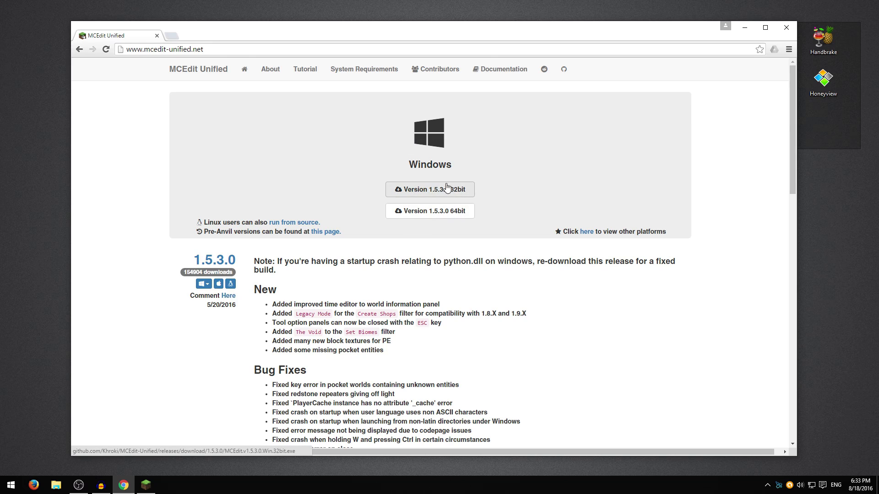
click(431, 212)
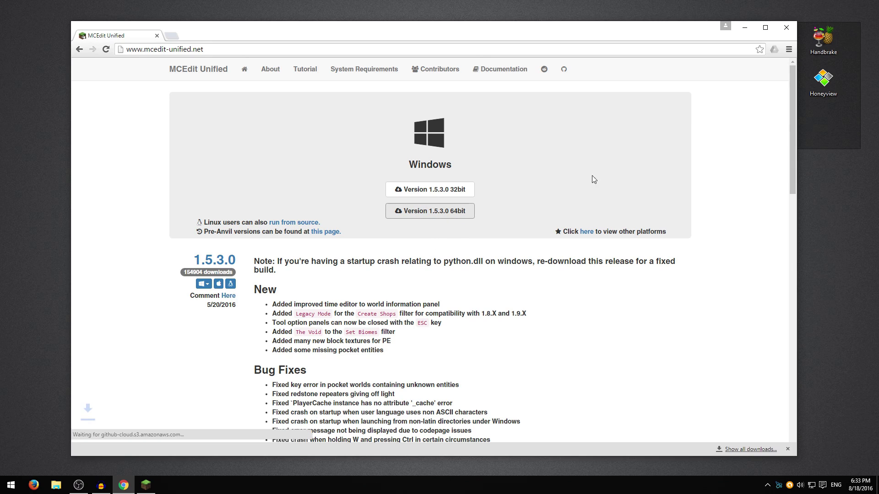
- Extract the downloaded MCEdit self-extracting archive to the desktop and reposition the extracted mcedit folder there
click(744, 27)
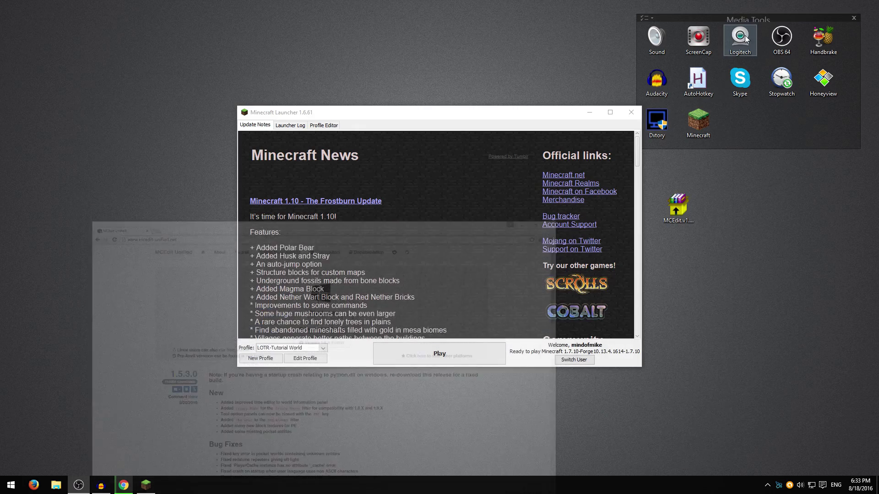
drag(450, 117, 422, 126)
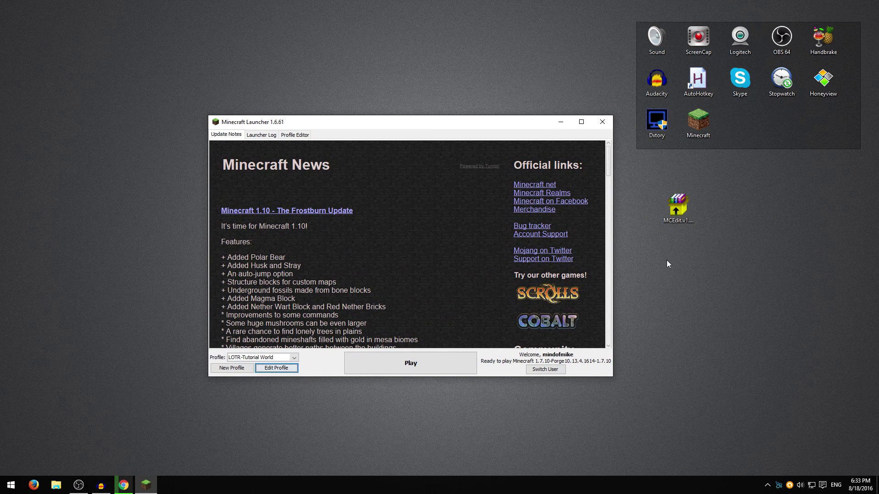
double_click(677, 209)
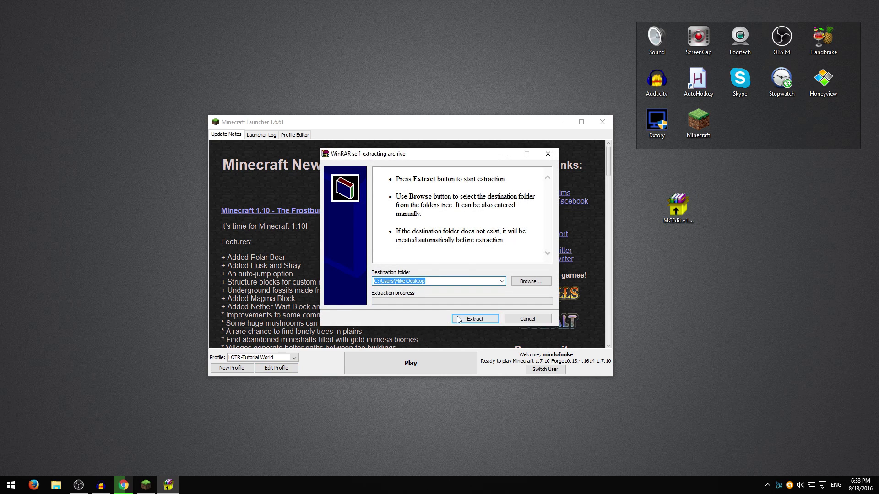
click(474, 318)
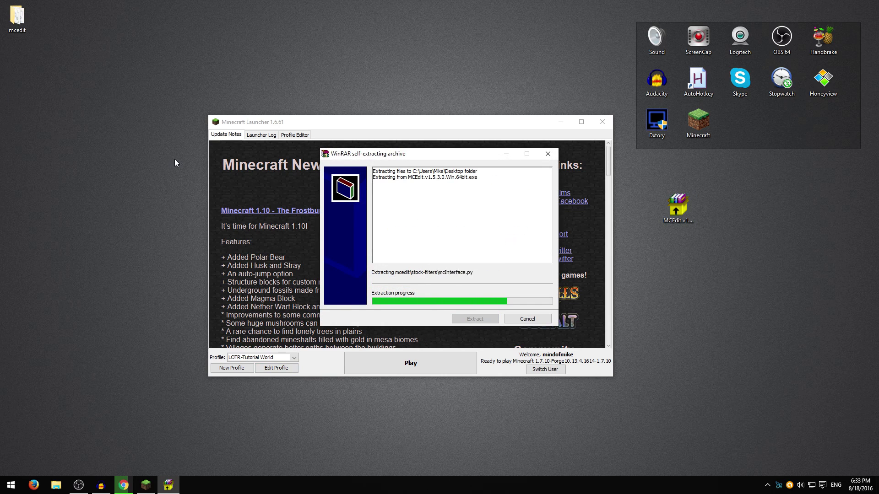
drag(10, 22, 114, 117)
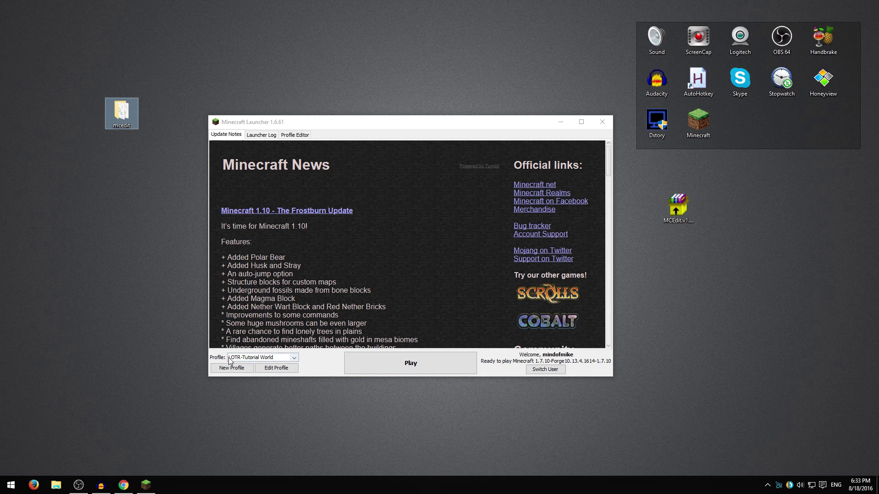
- Open the game directory of the LOTR-Tutorial World launcher profile and move the mcedit folder from the desktop into it
click(275, 368)
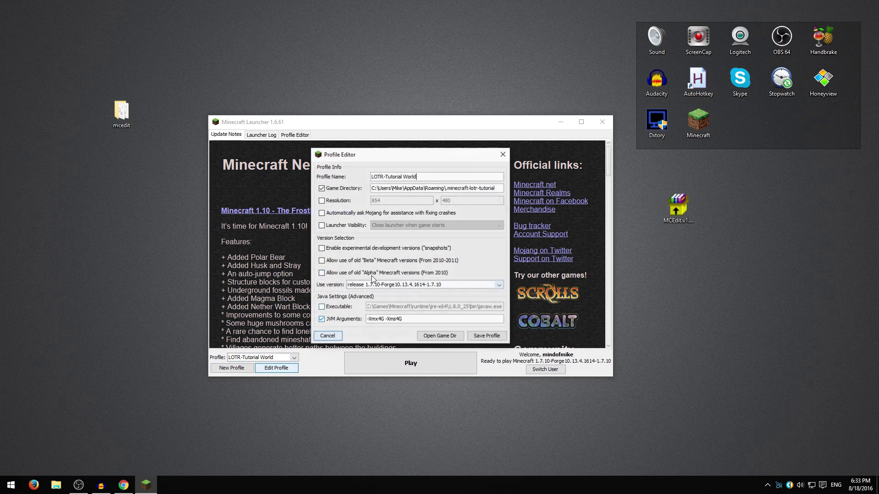
click(439, 336)
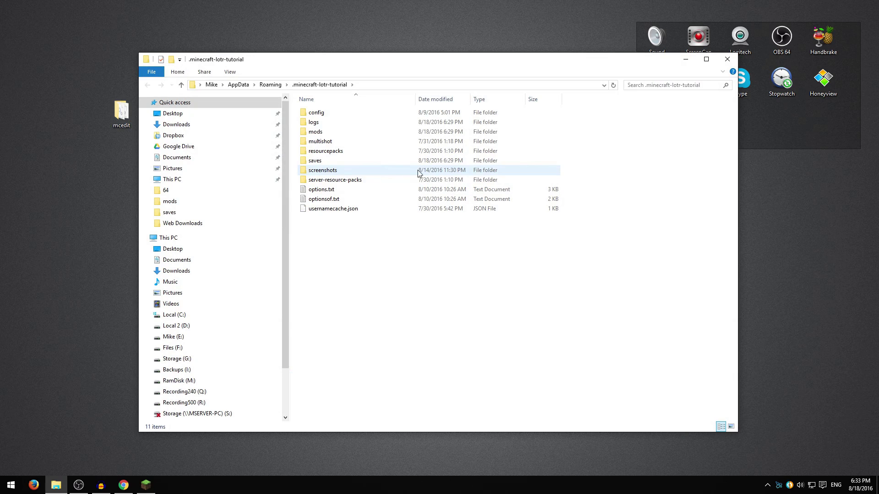
drag(309, 67, 353, 53)
drag(116, 108, 495, 275)
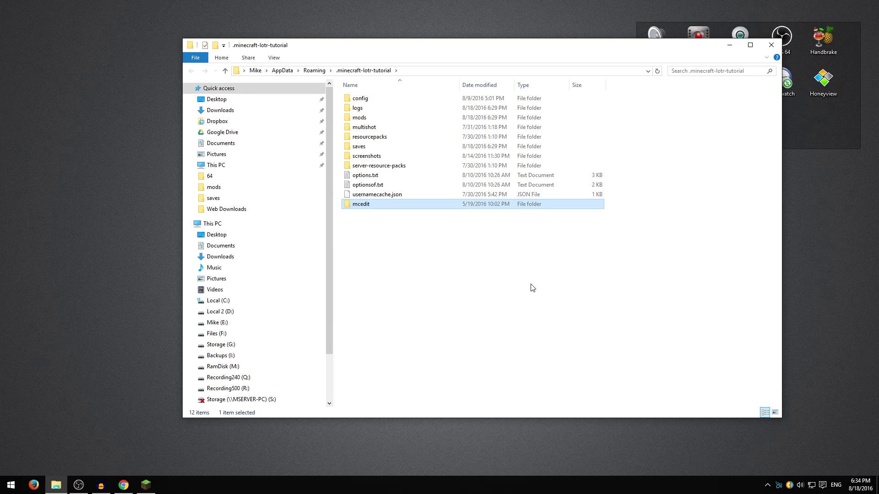
- Copy the Shangrala world folder from the saves folder to the desktop as a backup
double_click(357, 147)
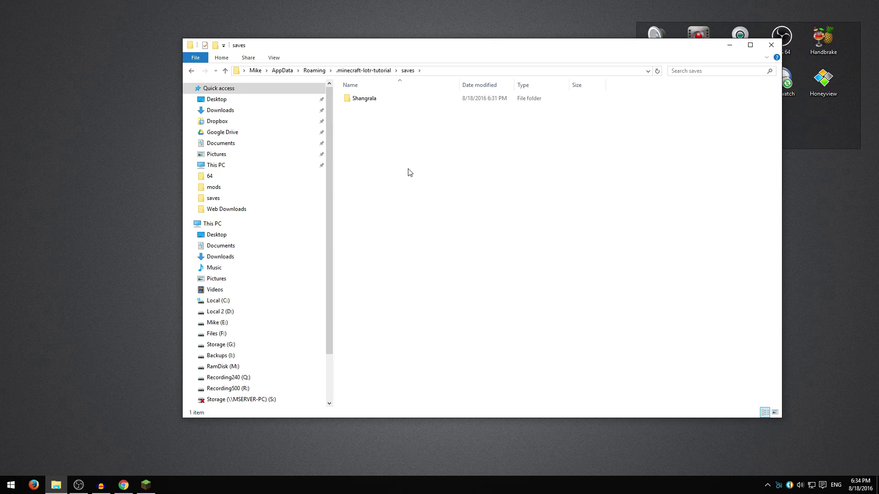
click(361, 101)
right_click(360, 100)
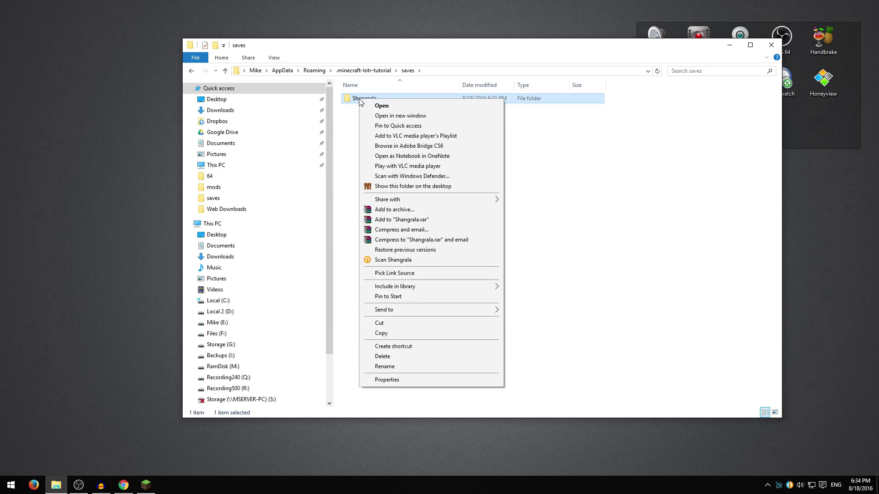
click(388, 334)
right_click(95, 211)
click(110, 265)
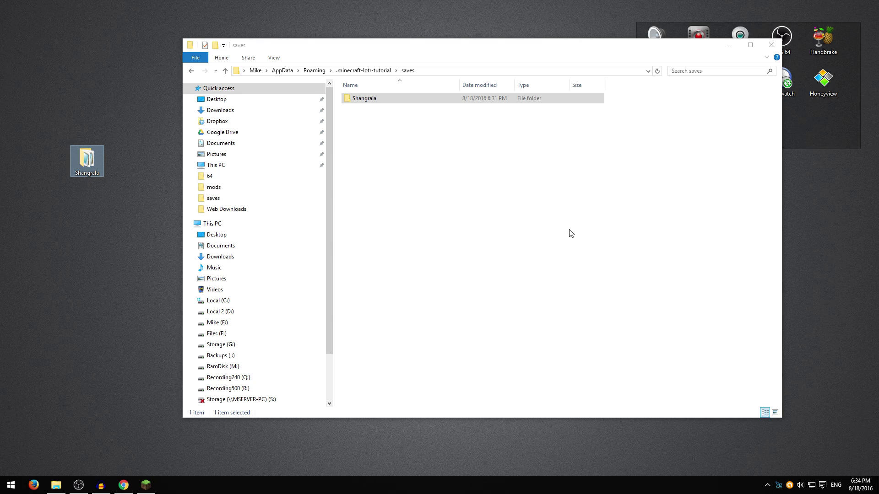
- Compress the Shangrala world folder into Shangrala.rar within the saves folder
click(366, 100)
right_click(366, 101)
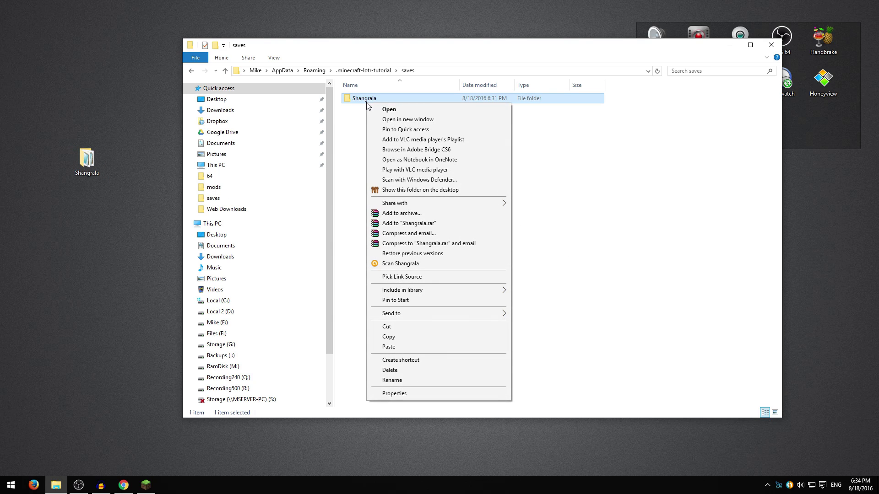
click(383, 212)
click(448, 317)
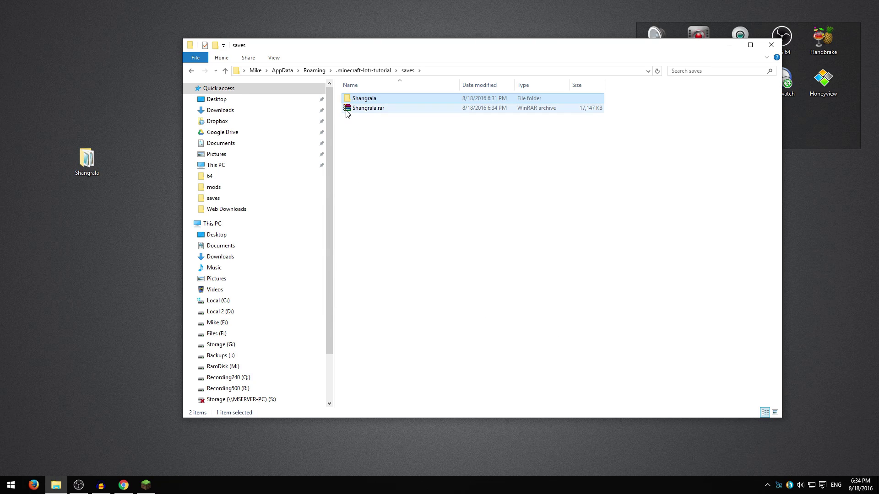
click(358, 110)
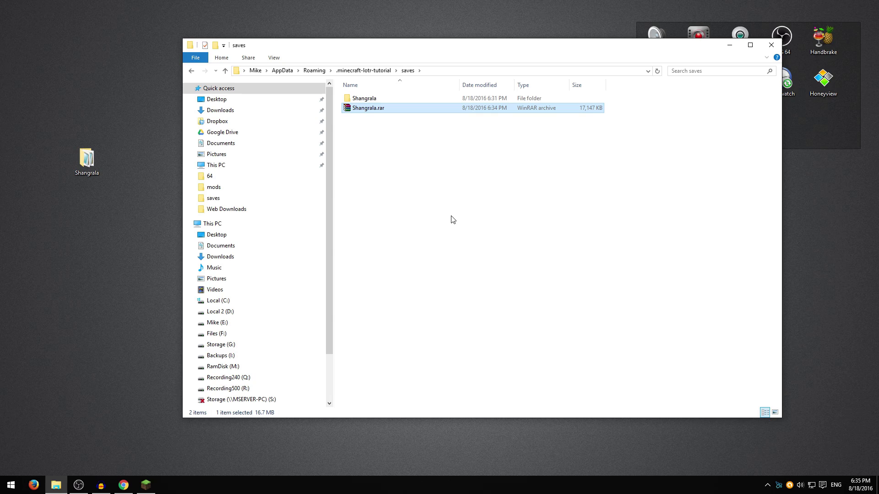
- Move the MiddleEarth folder out of the Shangrala world folder into the saves folder
double_click(362, 99)
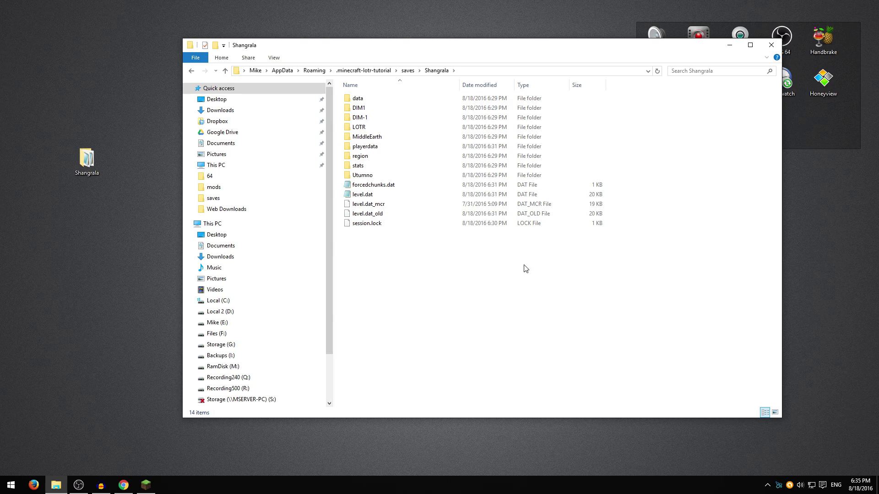
click(407, 70)
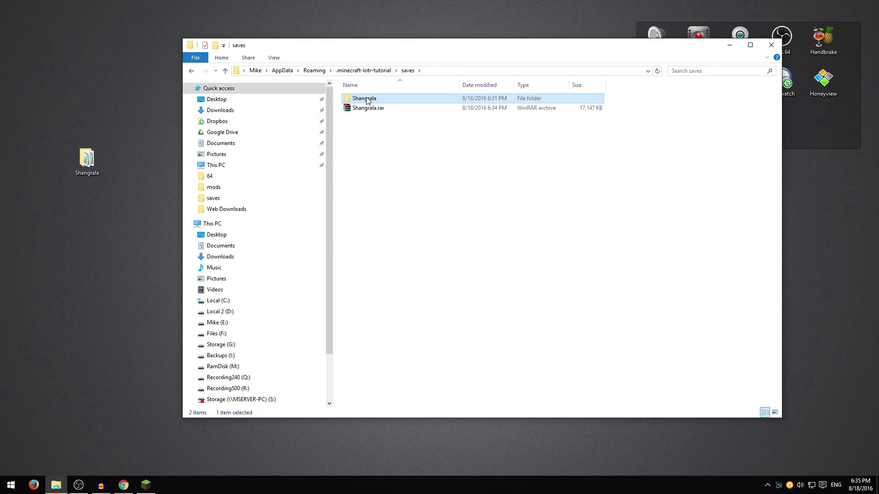
double_click(367, 101)
click(365, 138)
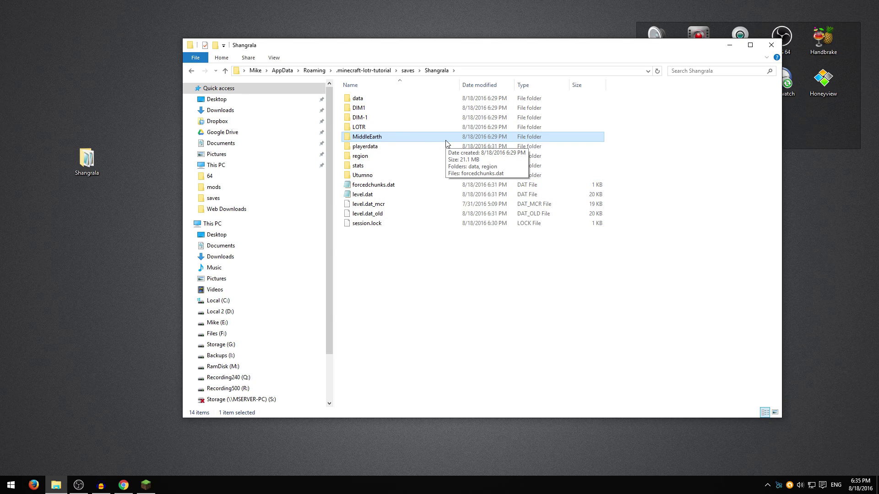
right_click(371, 137)
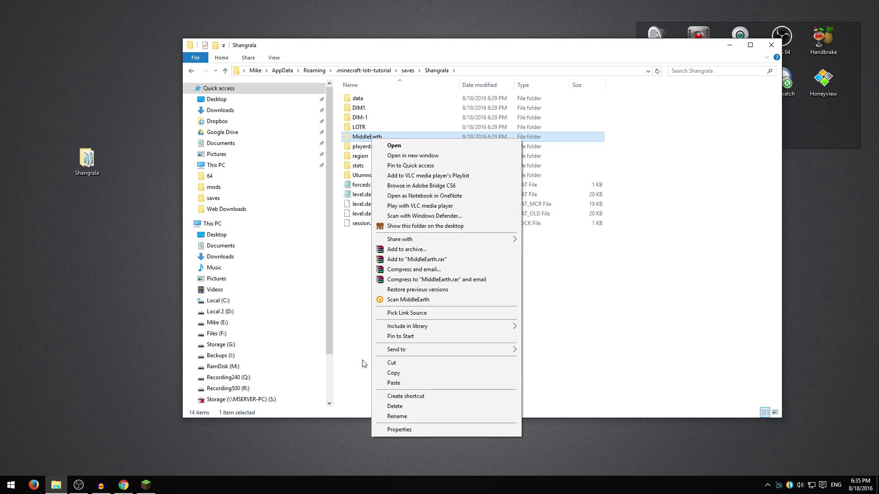
click(389, 364)
click(408, 71)
click(371, 168)
right_click(371, 188)
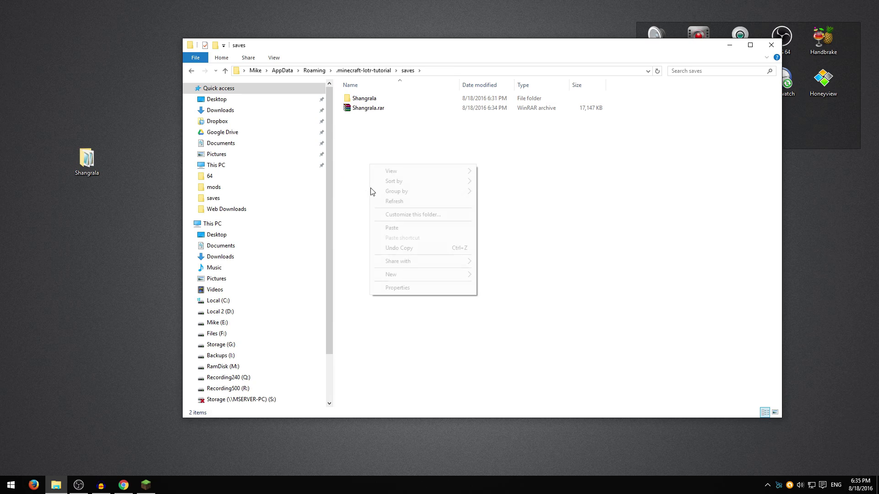
click(382, 228)
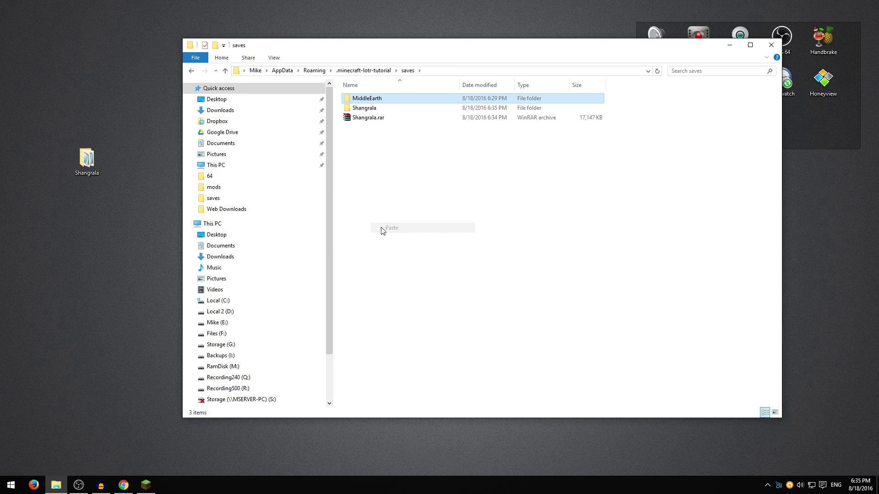
- Copy level.dat from the Shangrala world folder into the MiddleEarth folder in saves
double_click(361, 99)
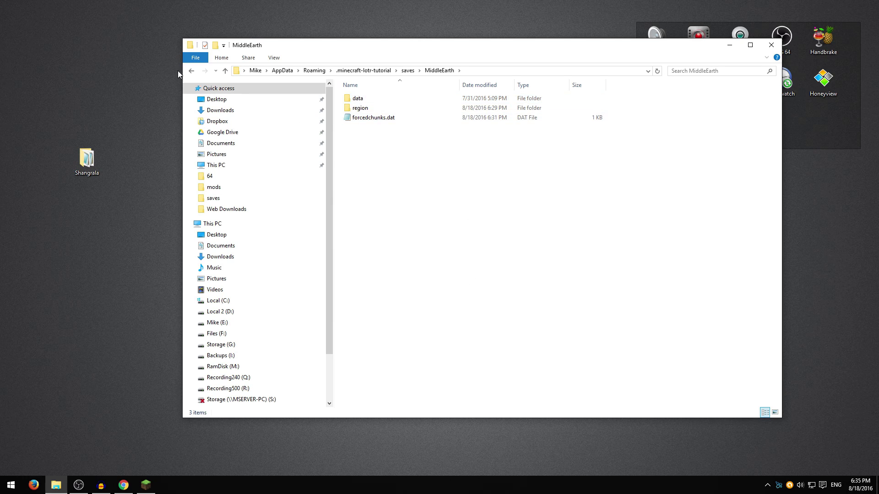
click(192, 71)
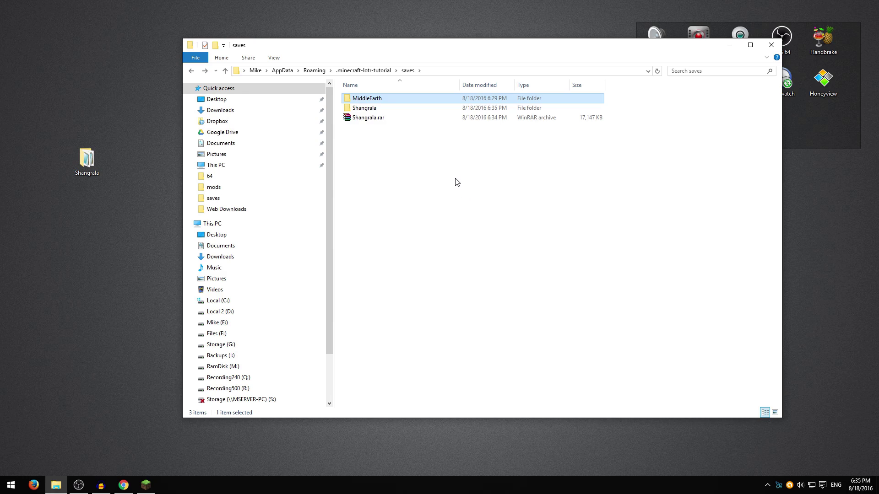
double_click(362, 108)
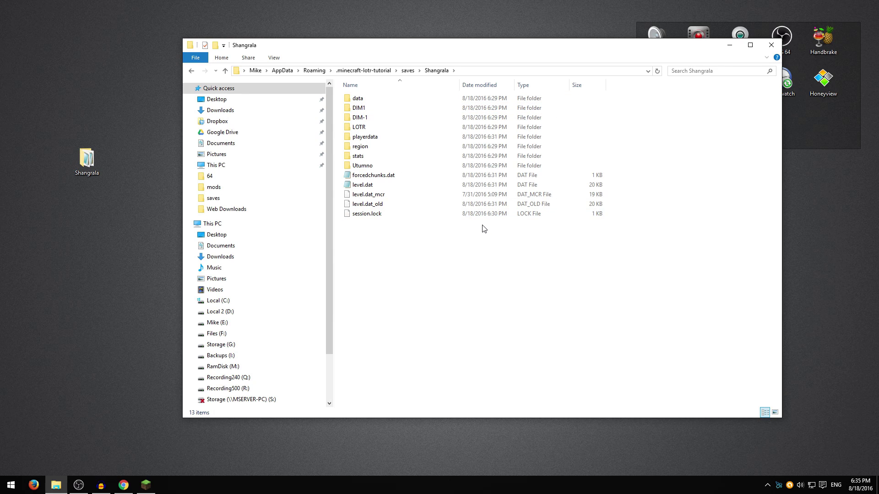
click(352, 187)
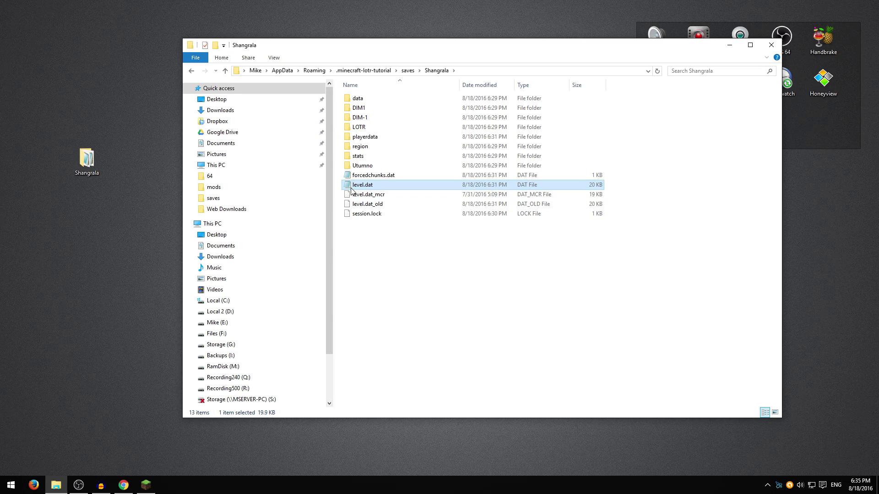
double_click(376, 183)
right_click(375, 181)
click(392, 359)
click(408, 70)
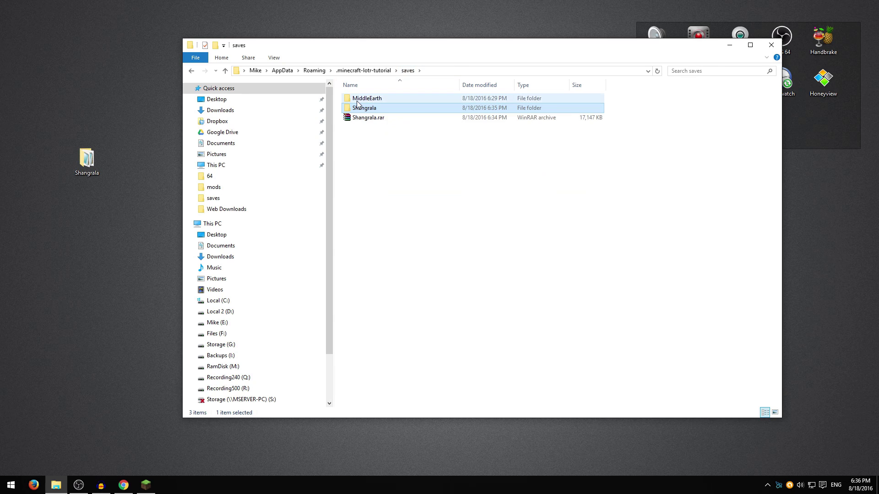
double_click(363, 99)
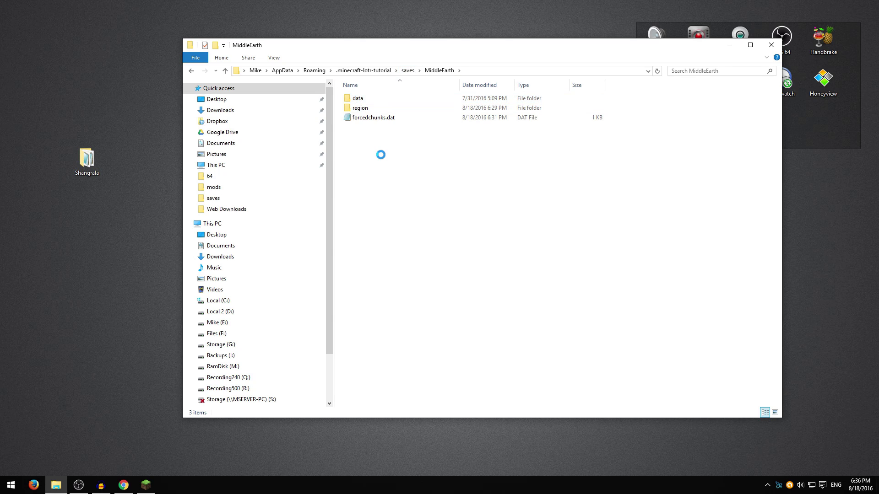
right_click(380, 155)
click(391, 228)
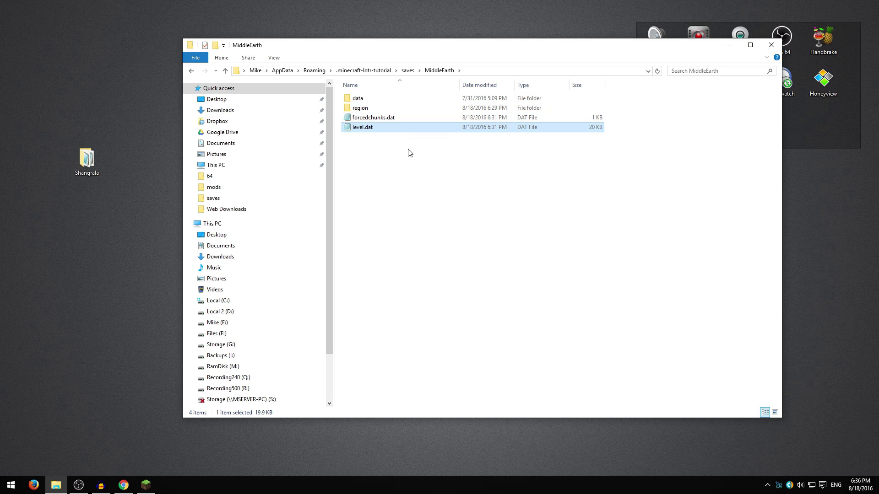
- Launch mcedit.exe from the mcedit folder in .minecraft-lotr-tutorial and maximize its window
click(364, 70)
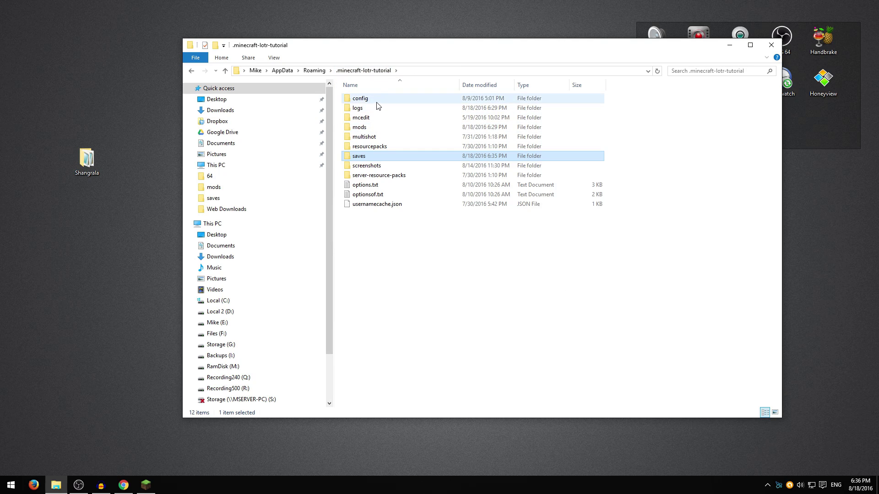
click(370, 120)
double_click(370, 120)
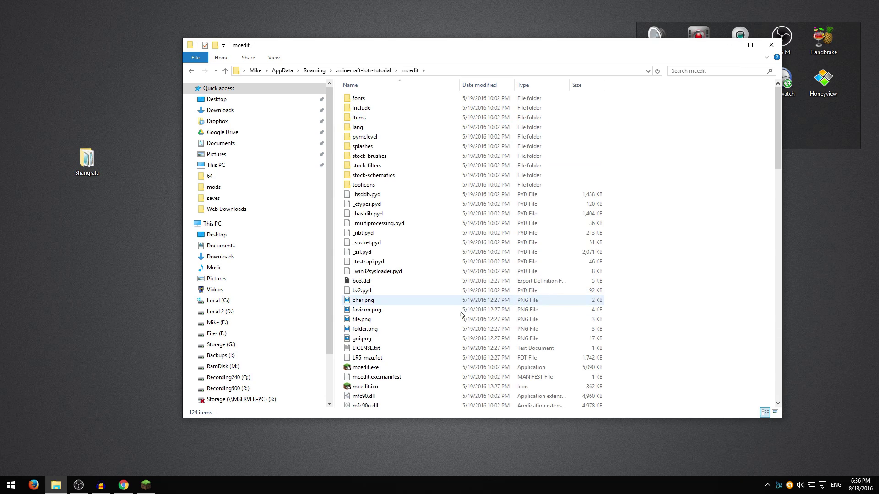
click(362, 370)
double_click(362, 368)
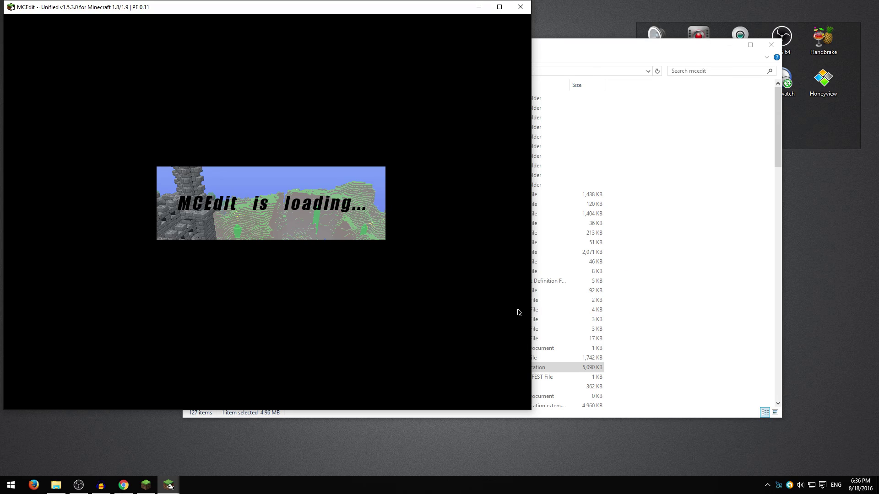
click(500, 8)
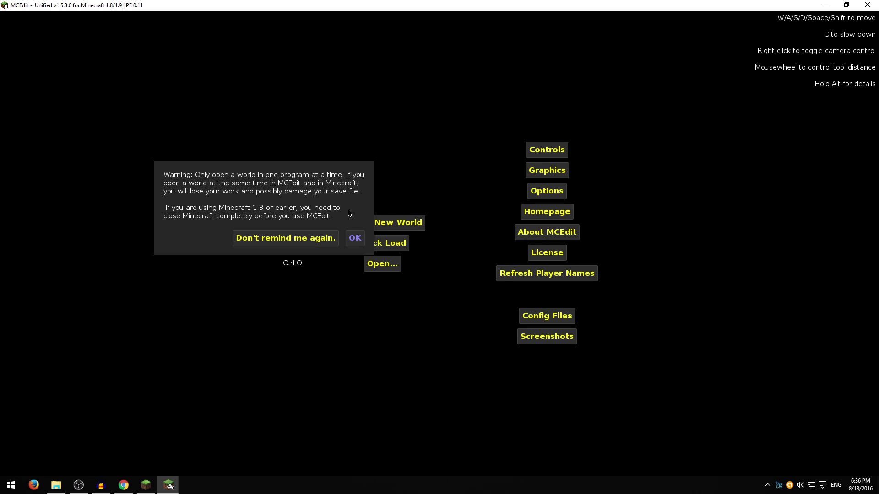
- Cancel the Profile Editor in the Minecraft Launcher without saving and minimize the launcher
click(145, 485)
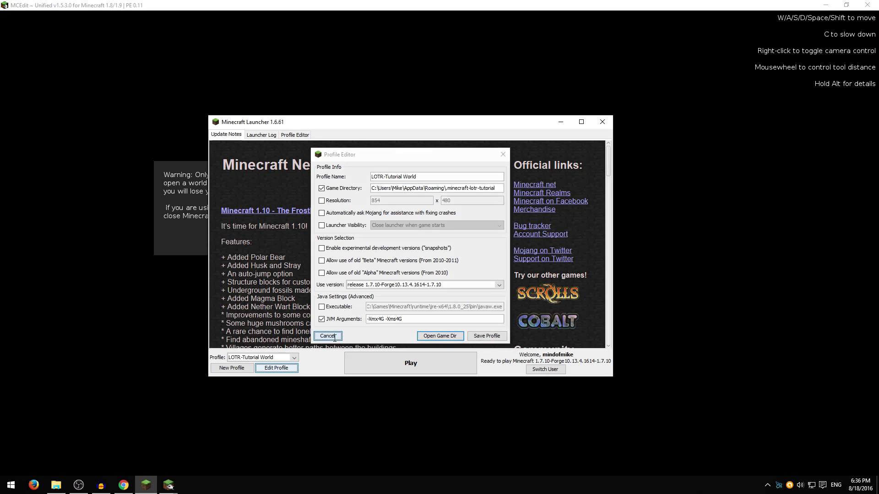
click(334, 336)
click(561, 123)
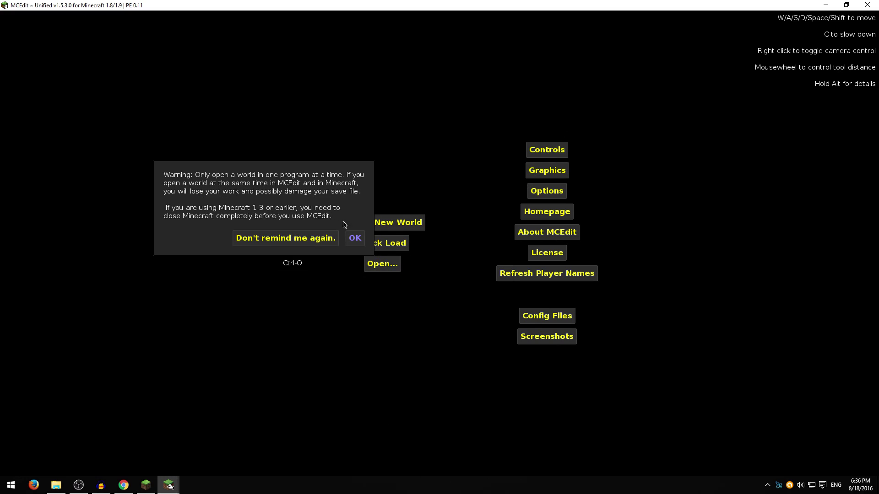
- Dismiss MCEdit's startup warning and open level.dat from the MiddleEarth folder in saves
click(353, 236)
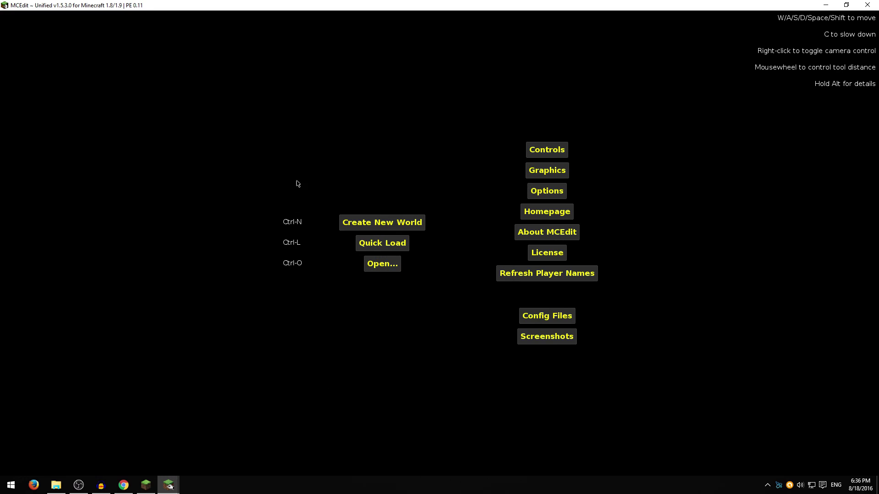
click(387, 263)
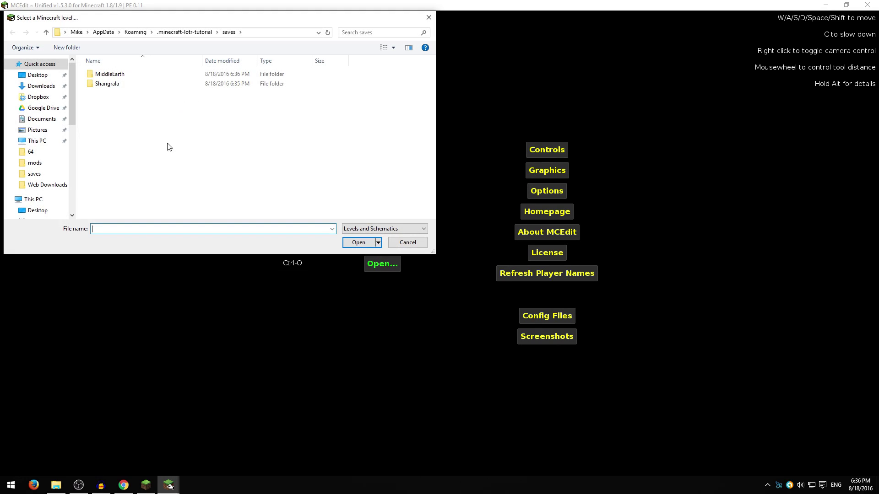
double_click(103, 75)
click(105, 107)
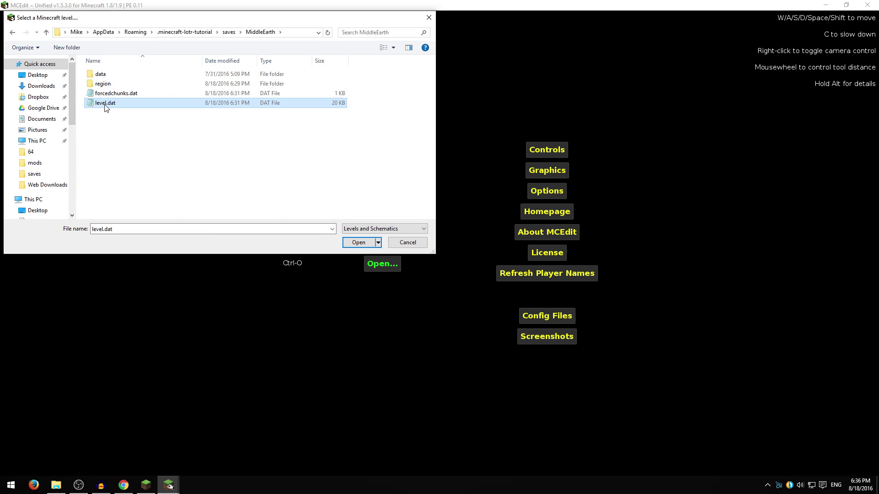
click(358, 242)
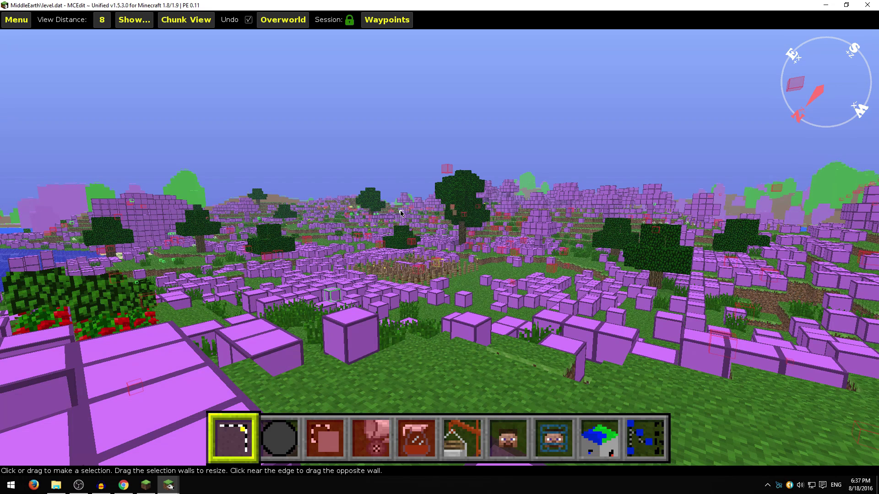
- Fly through the loaded MiddleEarth world to examine the terrain and the area around the fenced farm
key(d)
key(a)
key(d)
key(a)
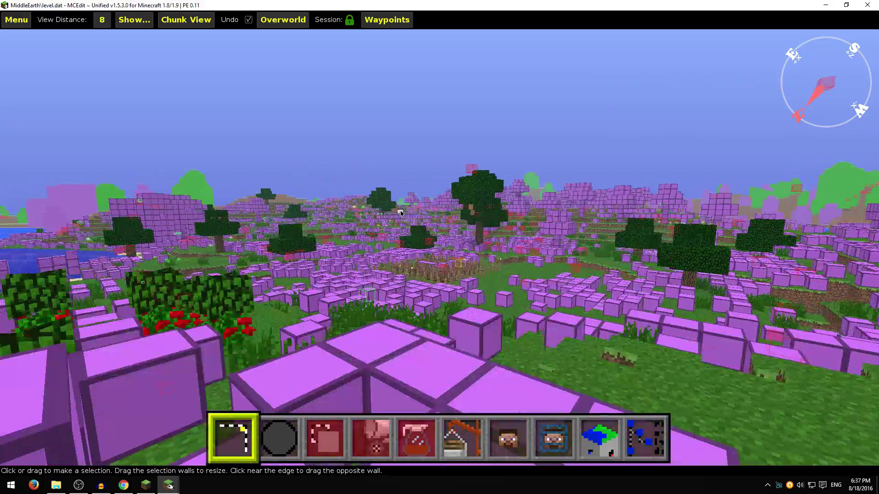
key(w)
key(d)
key(a)
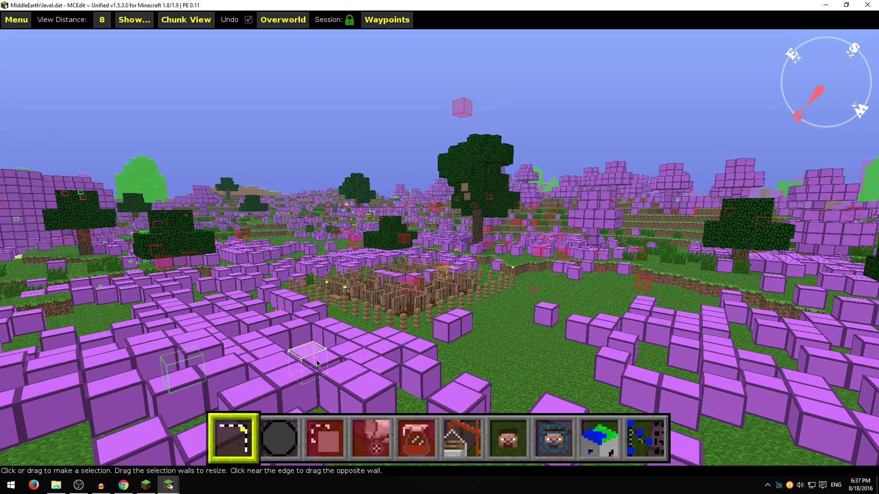
key(d)
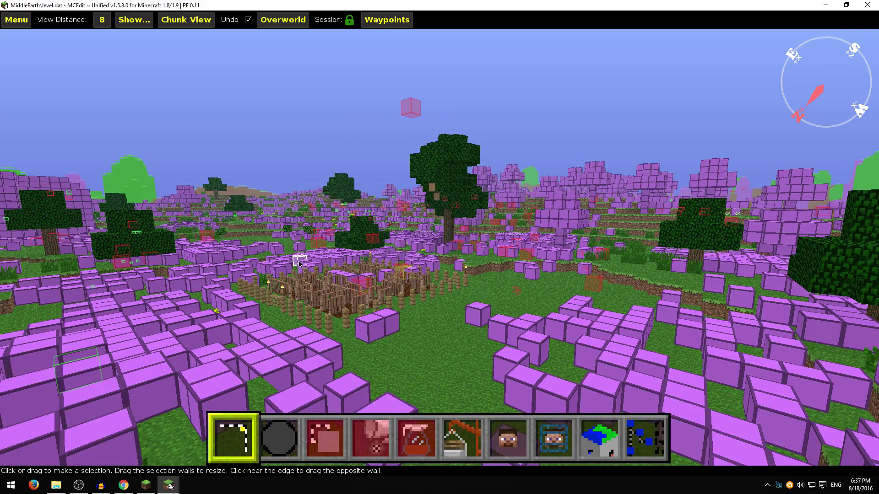
right_click(304, 265)
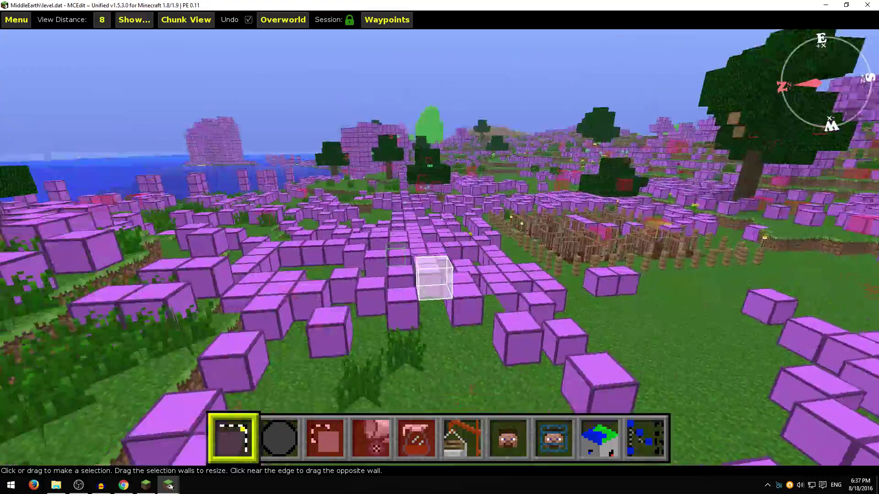
right_drag(433, 278, 425, 241)
key(d)
key(shift)
key(space)
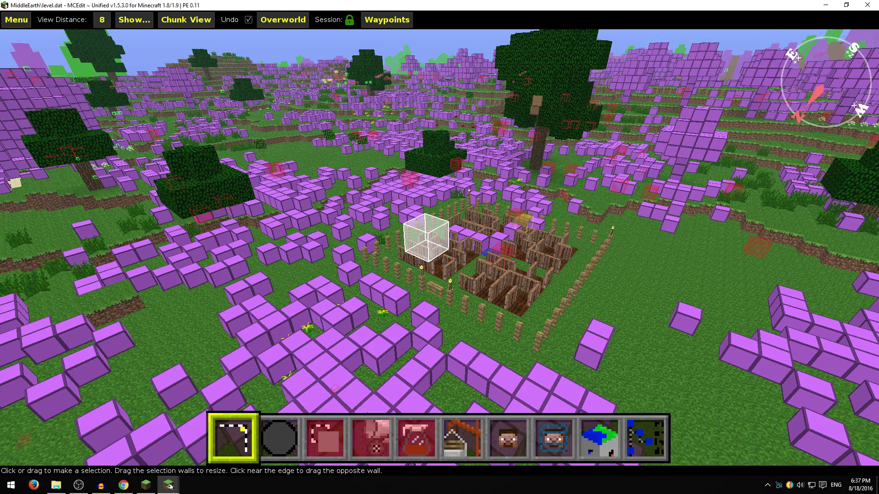
- Select the fenced farm from corner to corner with a box about 12 wide, 13 long and 1 block high
mouse_move(426, 237)
right_down()
mouse_move(441, 251)
mouse_move(418, 258)
mouse_move(419, 240)
mouse_move(437, 252)
mouse_move(466, 237)
mouse_move(439, 261)
mouse_move(441, 243)
mouse_move(456, 264)
mouse_move(443, 232)
mouse_move(427, 235)
mouse_move(419, 265)
mouse_move(447, 238)
mouse_move(441, 257)
mouse_move(427, 235)
right_up()
key(a)
key(d)
key(space)
key(shift)
key(w)
key(s)
key(w)
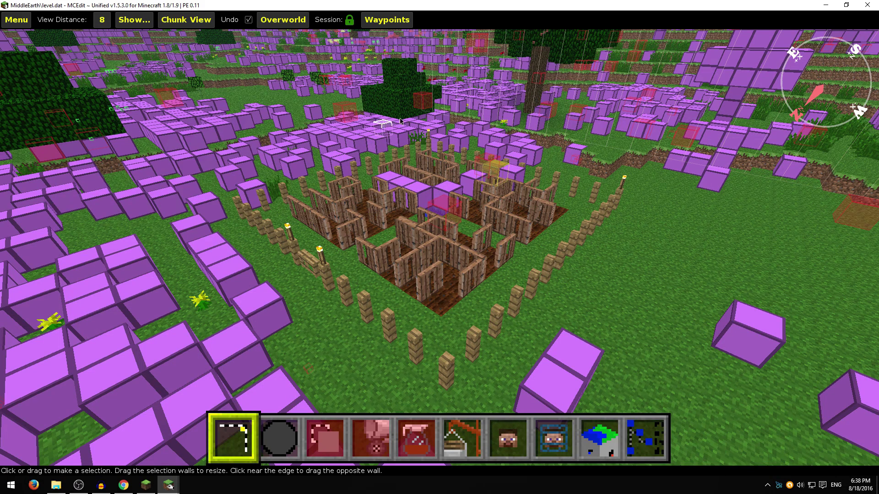
drag(233, 202, 598, 183)
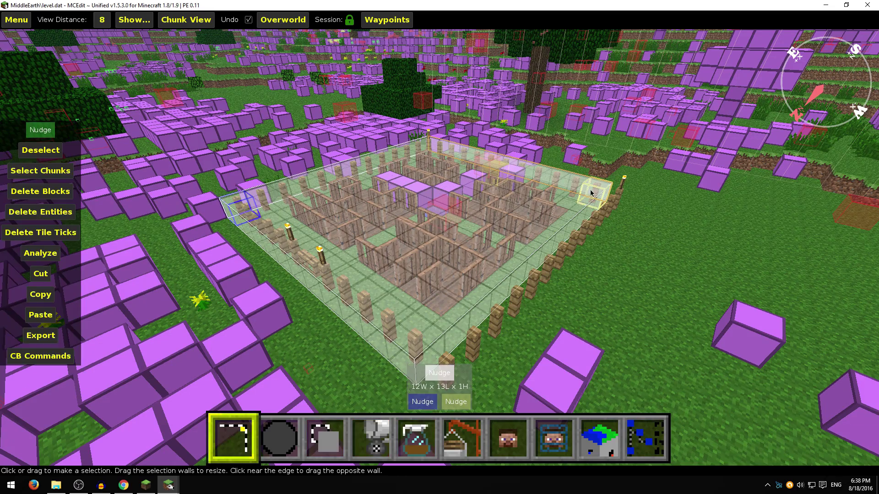
- Circle the selection box to check its sides and corners against the farm's fence posts
key(d)
right_click(512, 198)
key(d)
key(d)
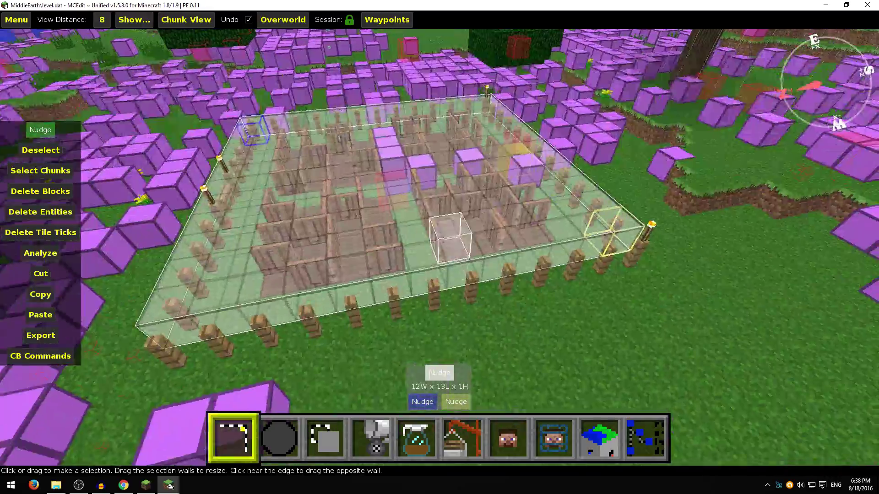
key(d)
key(d)
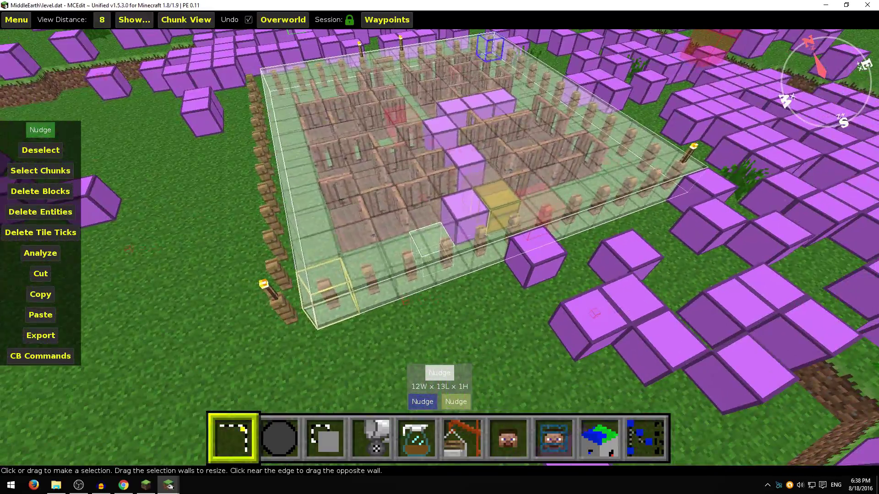
right_click(317, 272)
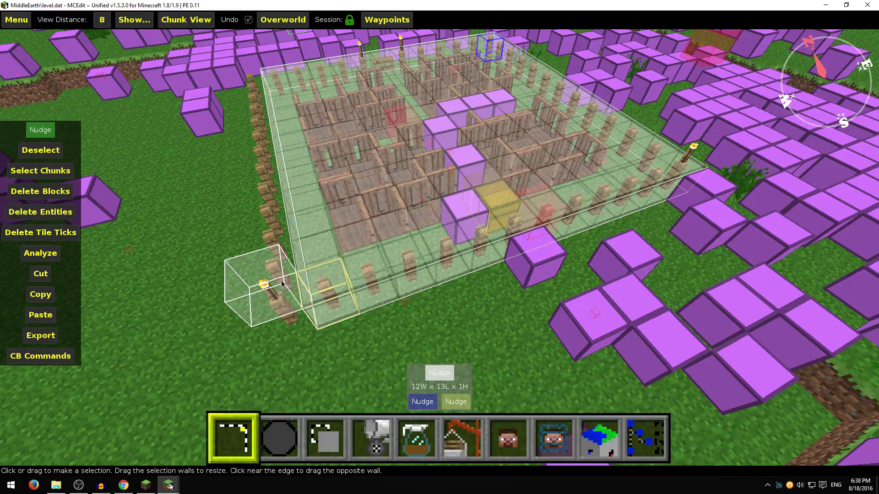
key(a)
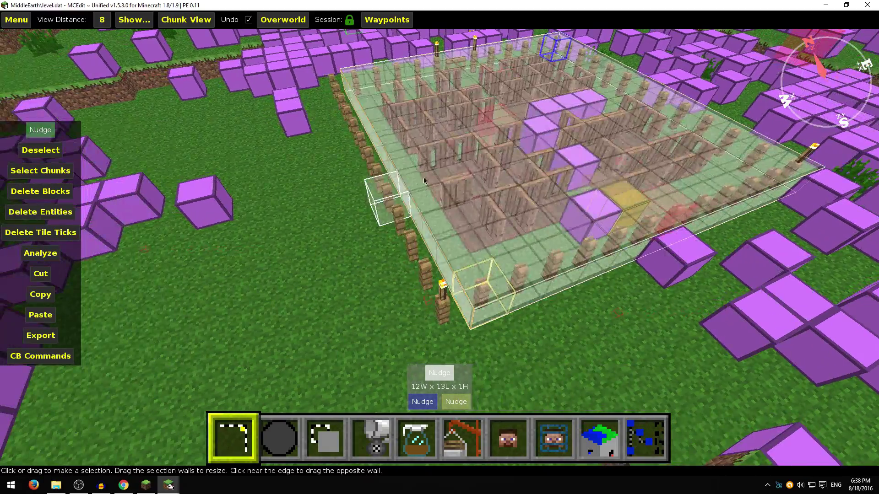
key(a)
right_click(417, 220)
key(d)
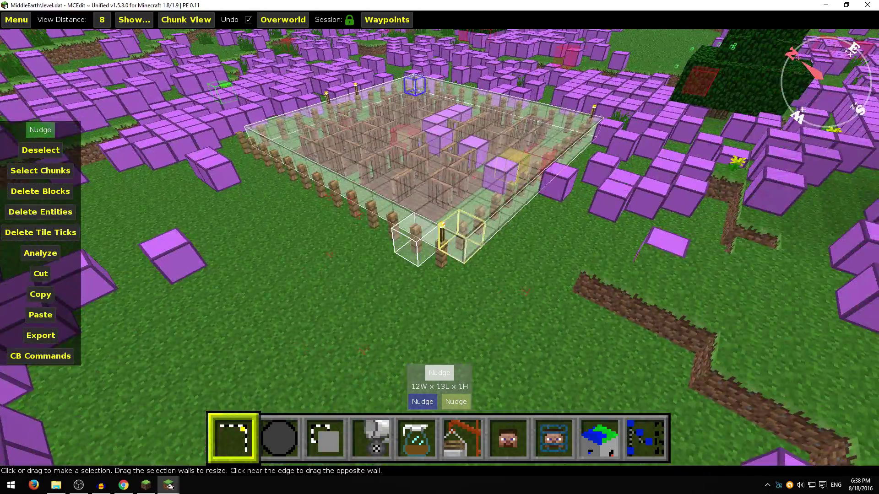
key(a)
key(a)
key(w)
key(s)
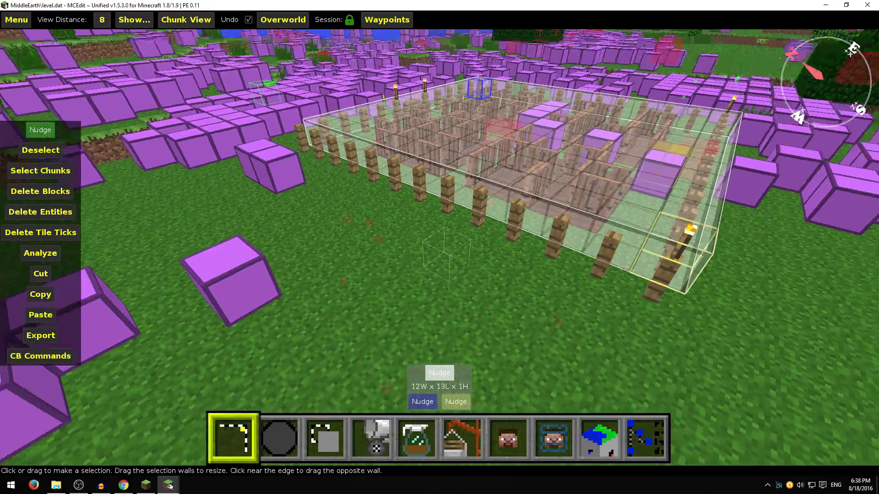
- Extend the selection outward by one block over the uncovered fence row, making it 13W x 13L
key(w)
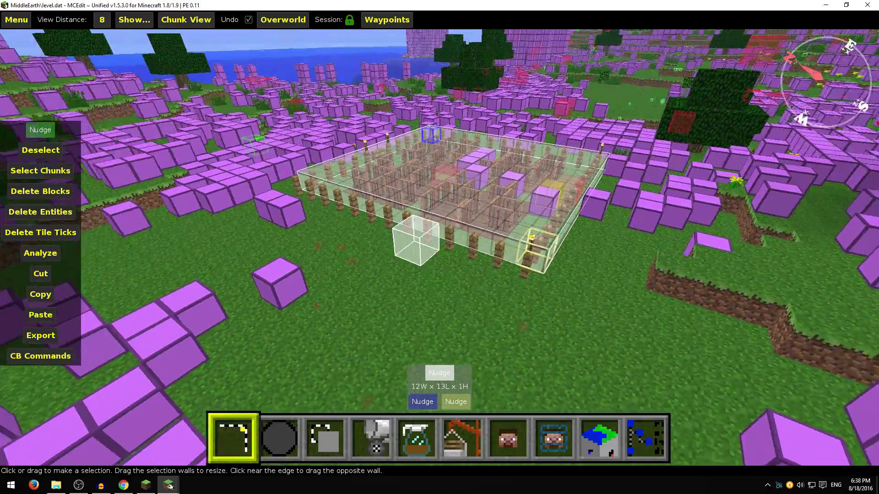
key(shift)
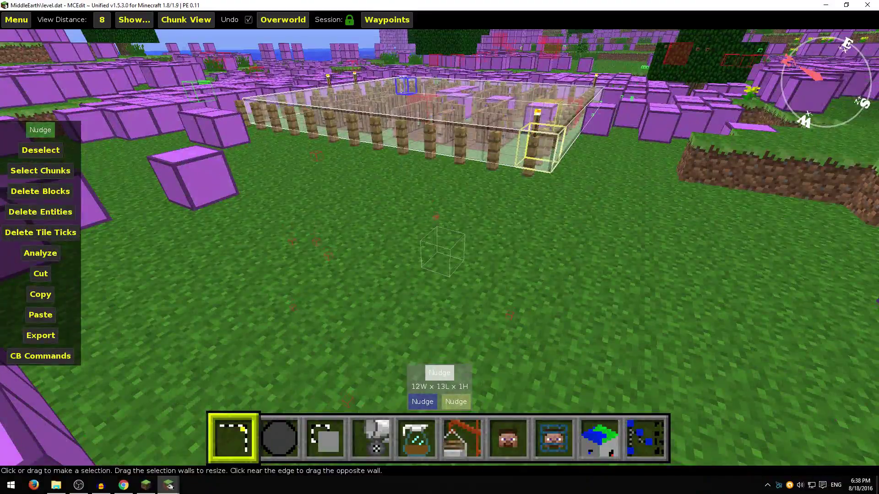
key(space)
right_drag(441, 244, 439, 206)
key(shift)
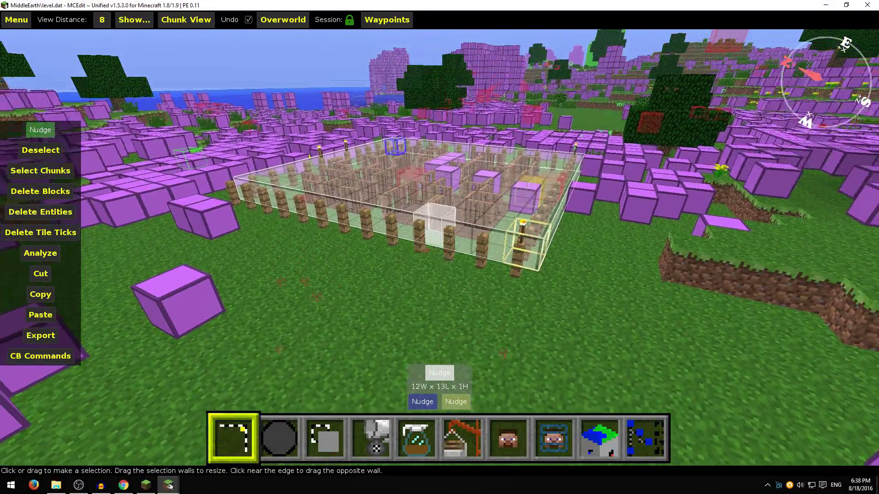
key(w)
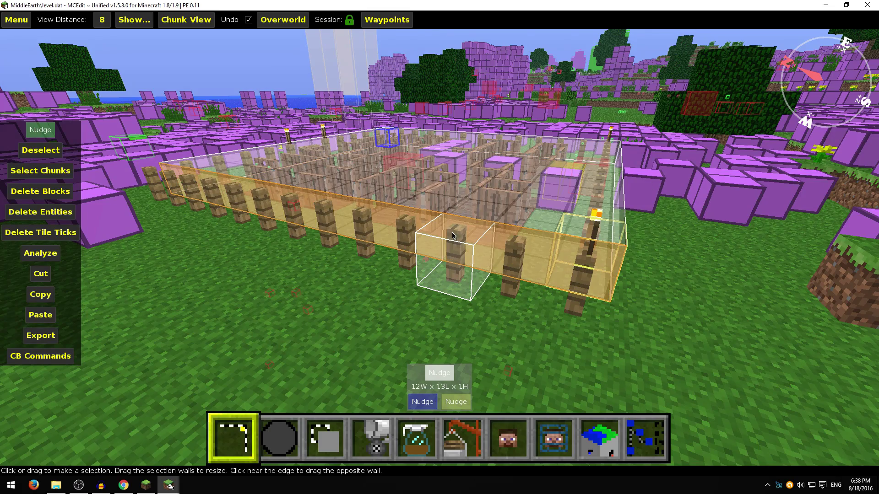
drag(452, 236, 443, 251)
- Raise the top face of the farm selection so the box is 2 blocks high
key(d)
right_click(417, 224)
key(d)
key(a)
key(space)
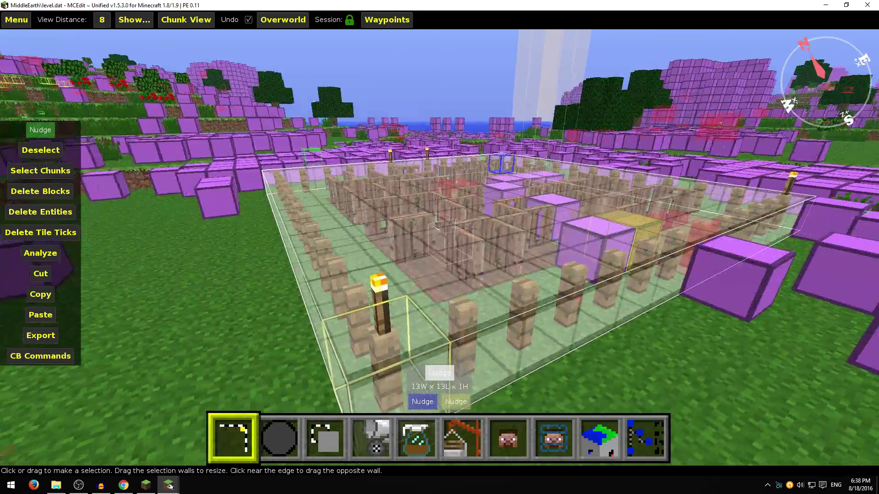
key(a)
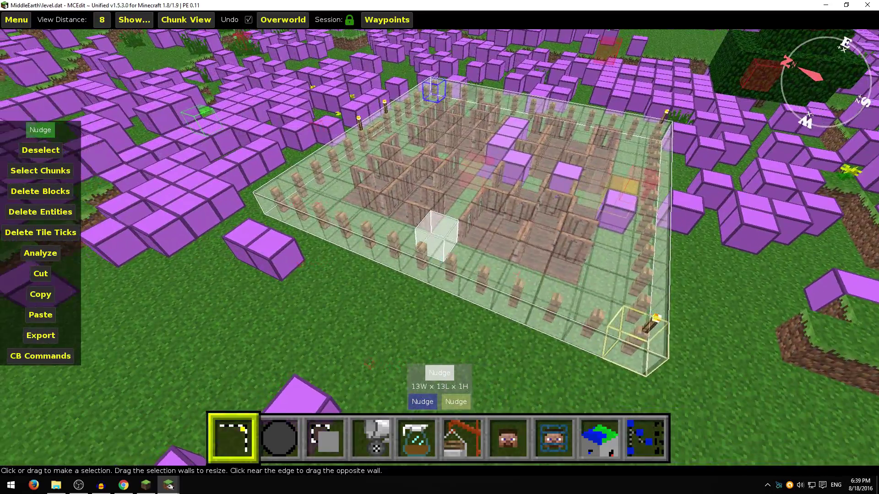
right_click(470, 204)
drag(470, 203, 471, 182)
key(a)
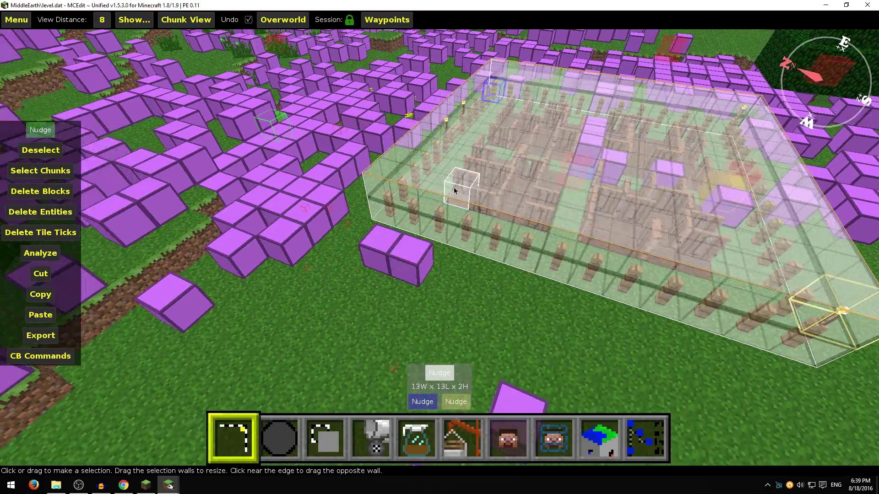
- Lower the bottom face of the farm selection from underneath the ground so the box is 4 blocks high
right_click(453, 187)
mouse_move(430, 247)
right_down()
mouse_move(462, 230)
mouse_move(427, 245)
mouse_move(440, 255)
mouse_move(439, 238)
mouse_move(439, 246)
mouse_move(383, 230)
mouse_move(430, 247)
right_up()
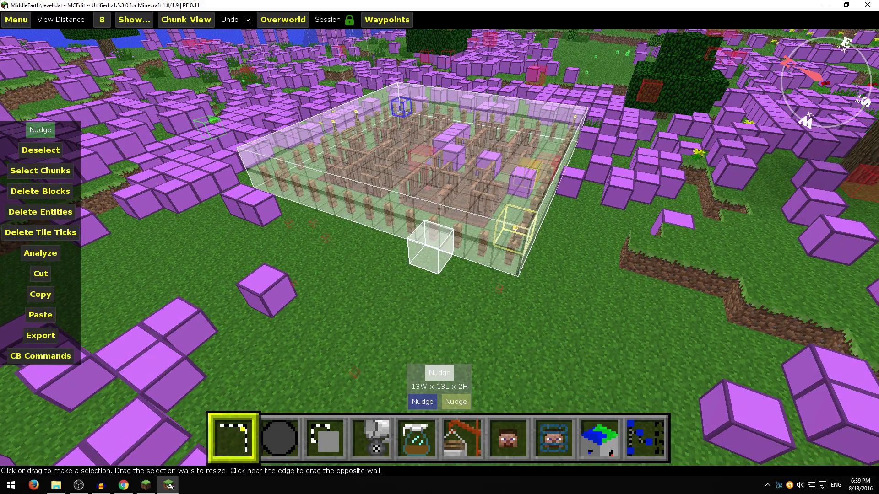
right_drag(430, 247, 461, 101)
key(shift)
key(shift)
key(w)
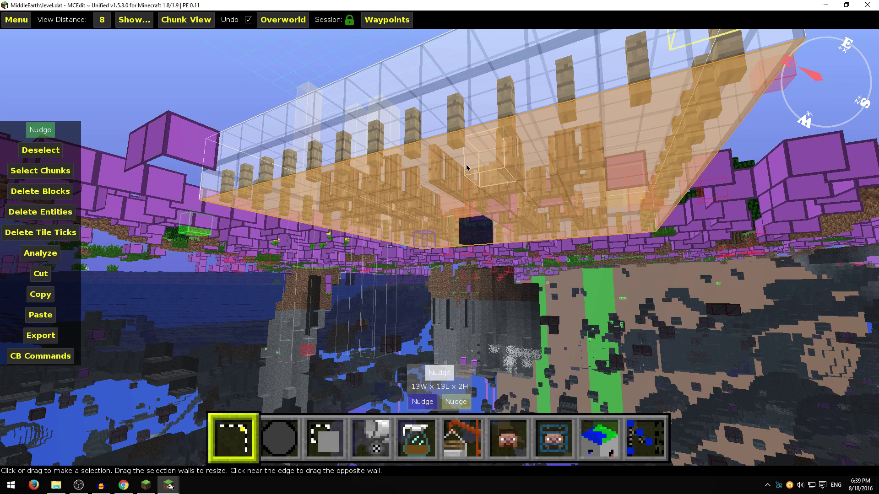
drag(471, 176, 484, 233)
- Export the farm selection as a Minecraft schematic named farm in the MCEdit Schematics folder
key(a)
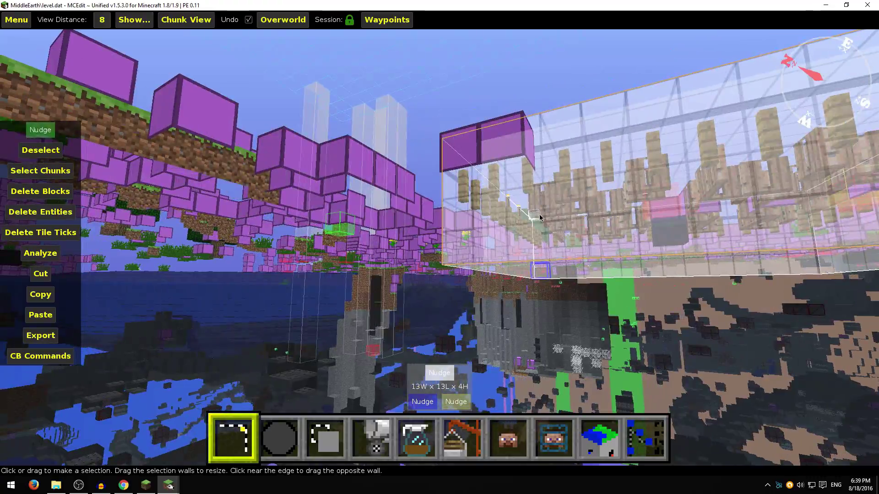
key(space)
right_click(545, 228)
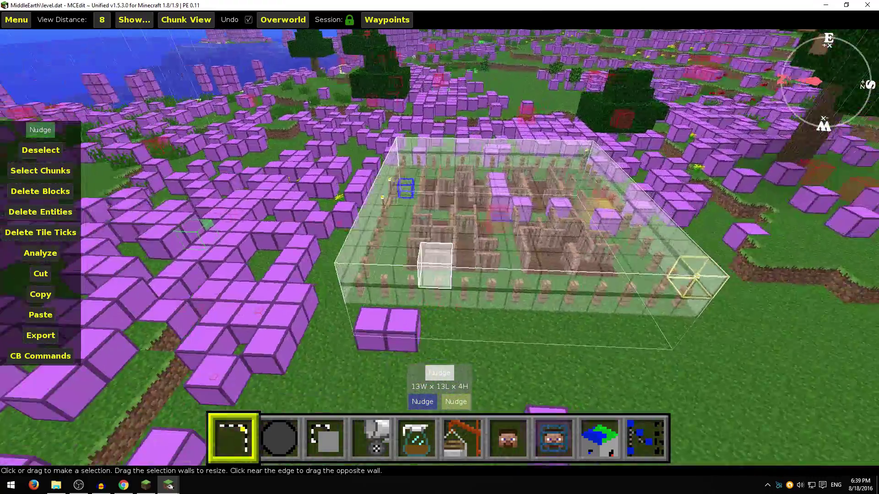
key(d)
right_drag(407, 252, 443, 254)
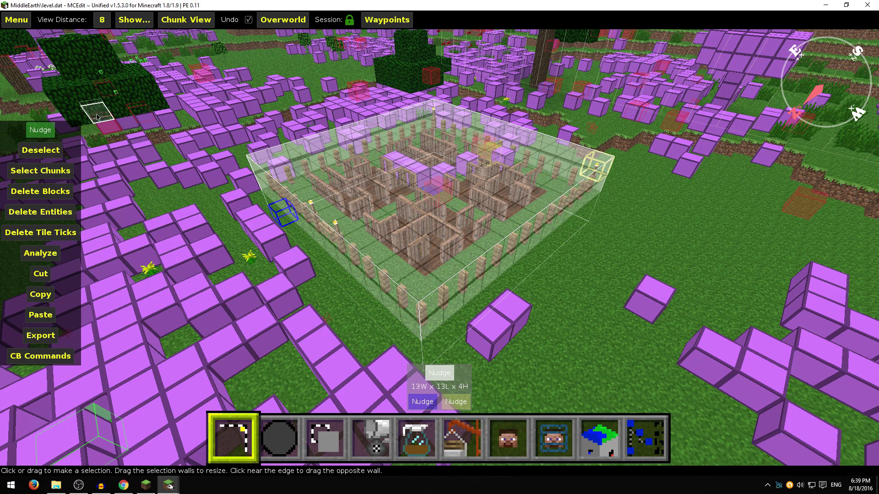
click(37, 337)
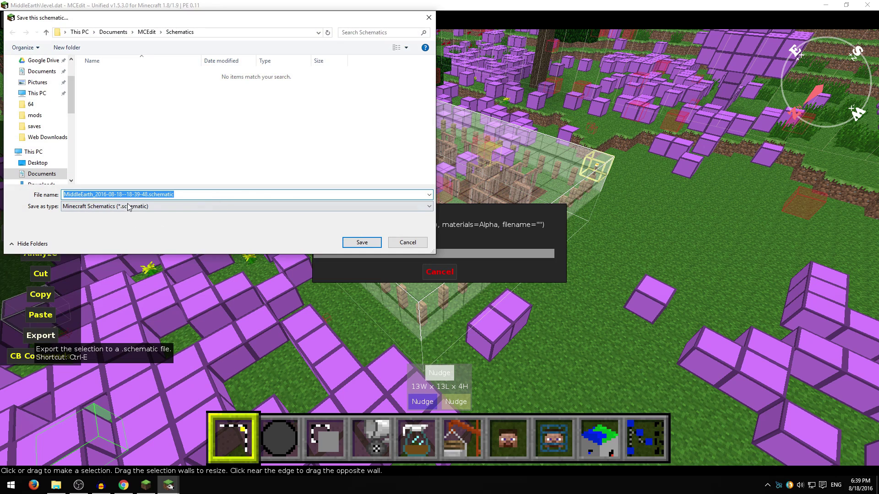
click(145, 194)
key(BackSpace)
key(BackSpace)
key(BackSpace)
key(BackSpace)
key(BackSpace)
key(BackSpace)
key(BackSpace)
key(BackSpace)
key(BackSpace)
key(BackSpace)
key(BackSpace)
key(BackSpace)
key(BackSpace)
key(BackSpace)
key(BackSpace)
key(BackSpace)
key(BackSpace)
key(BackSpace)
key(BackSpace)
key(BackSpace)
key(BackSpace)
text(farm)
key(Return)
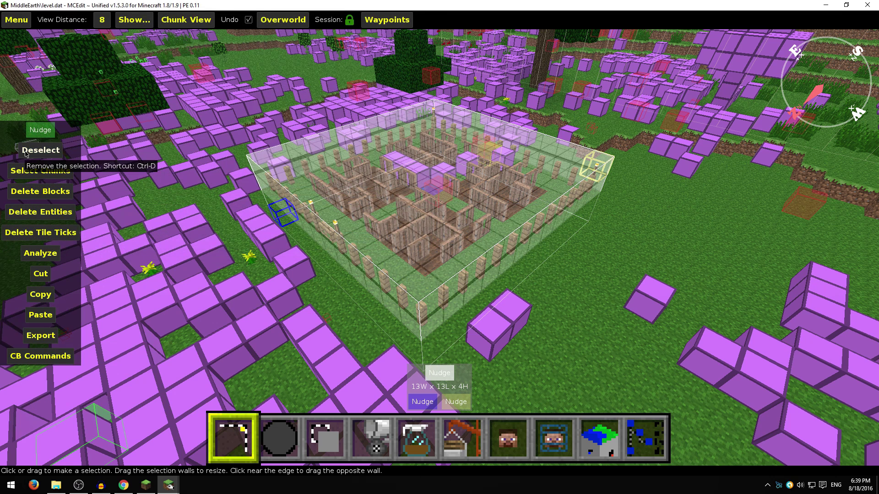
- Clear the selection around the farm
click(34, 151)
right_click(281, 194)
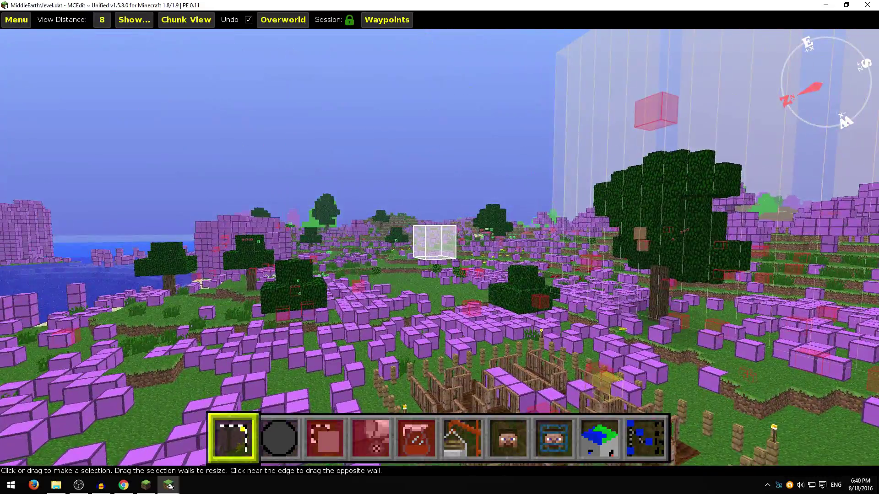
key(space)
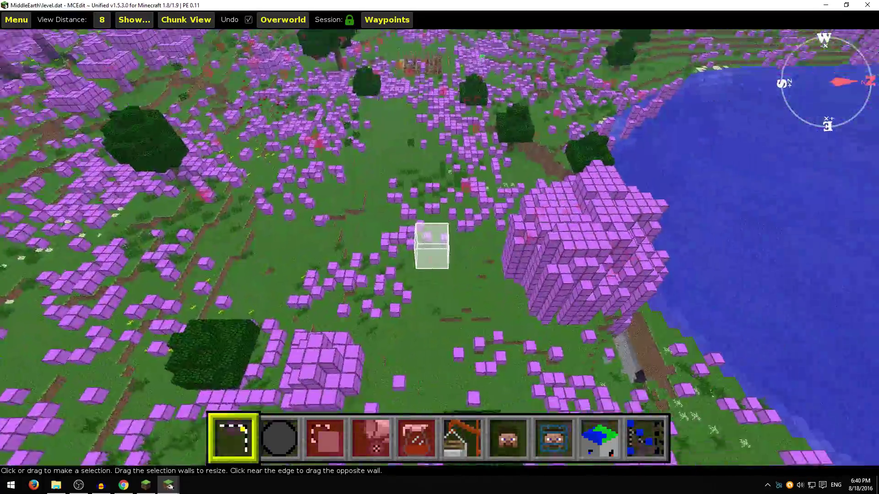
- Look over the terrain near the lake for an open stretch of grass away from the existing farm
key(a)
mouse_move(328, 195)
right_down()
mouse_move(320, 123)
mouse_move(344, 133)
mouse_move(318, 200)
right_up()
key(w)
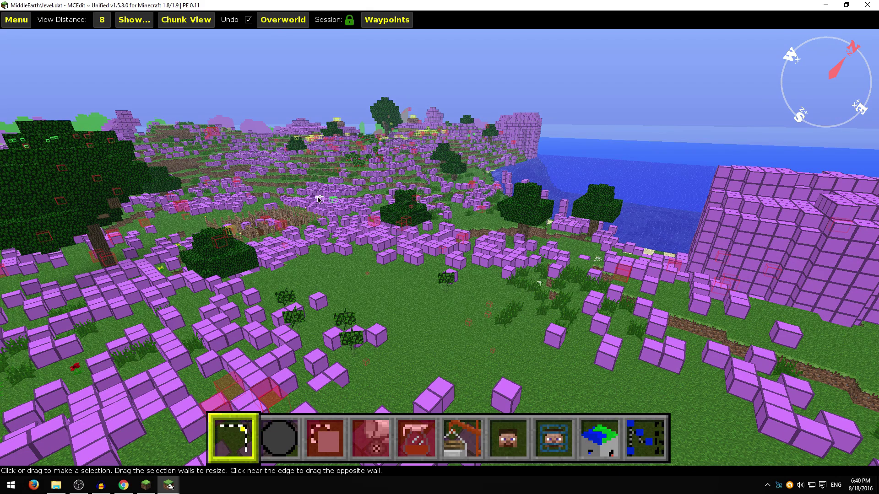
right_click(391, 275)
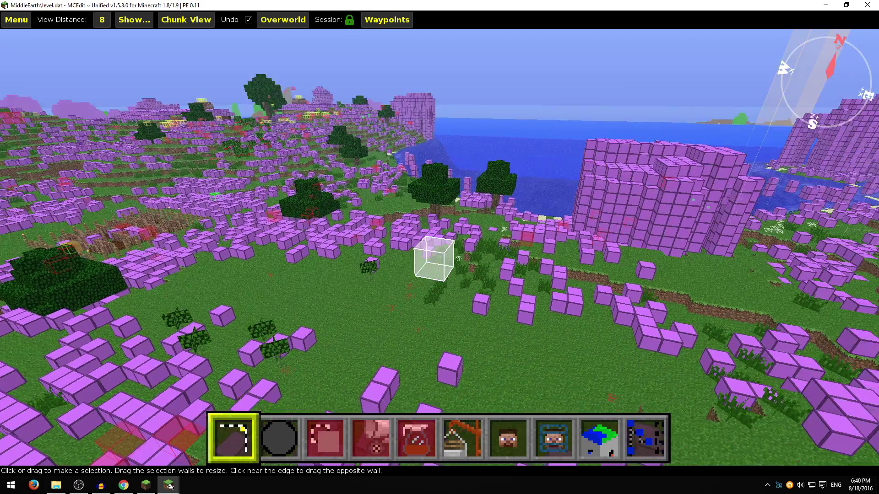
key(w)
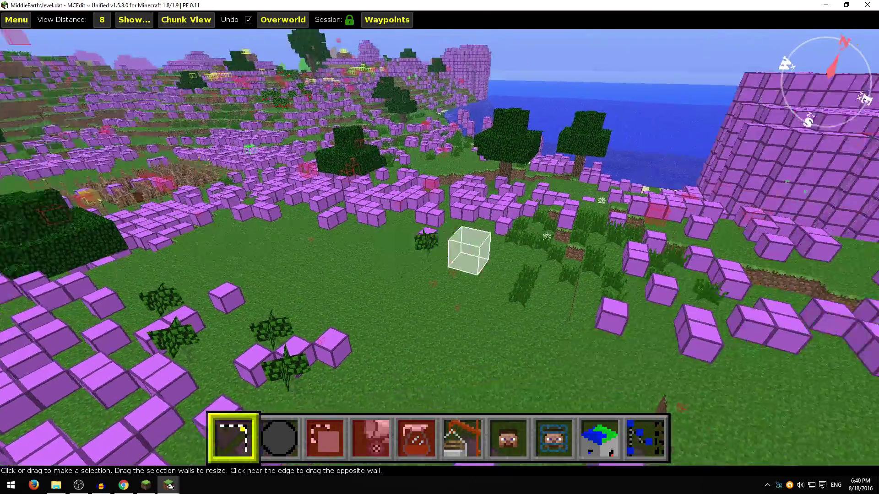
key(a)
key(a)
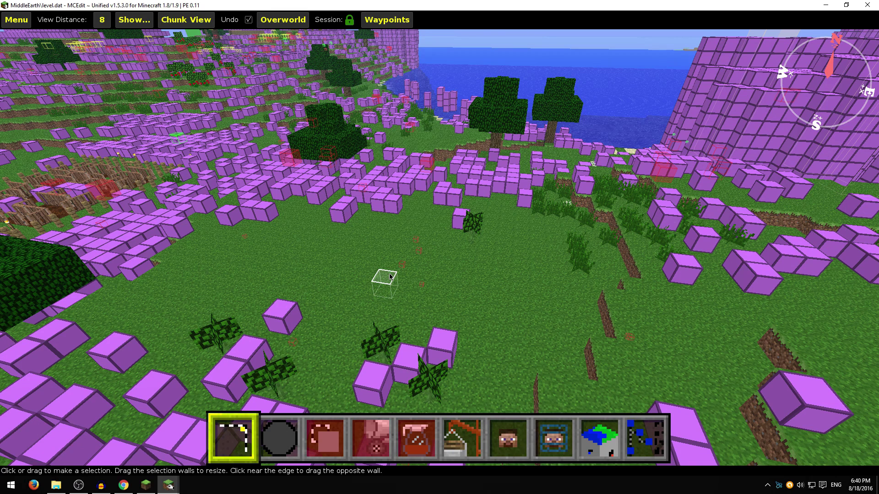
click(9, 22)
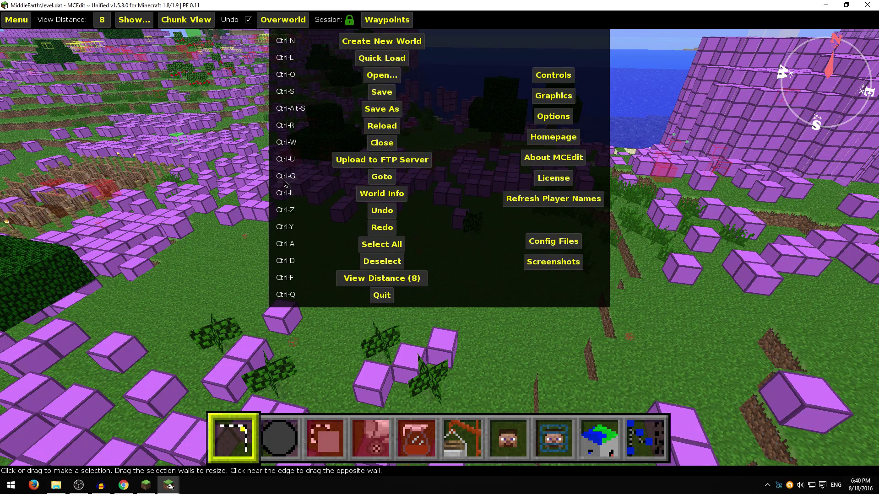
click(381, 177)
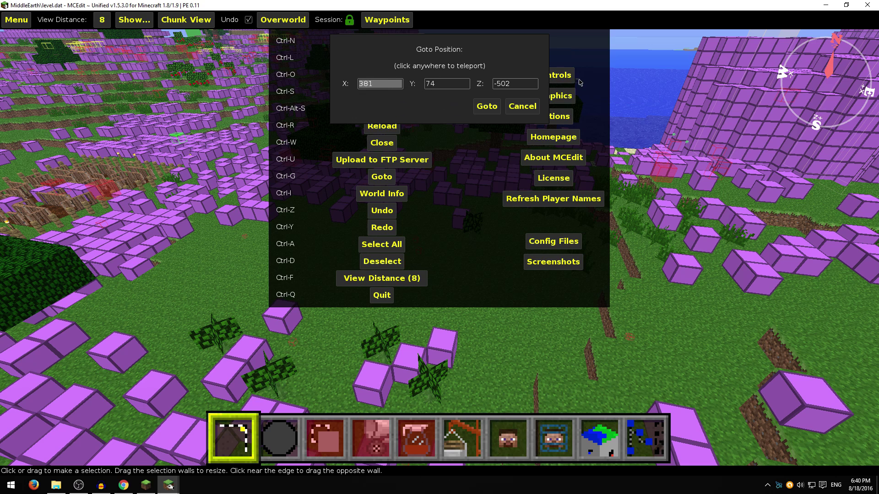
click(523, 108)
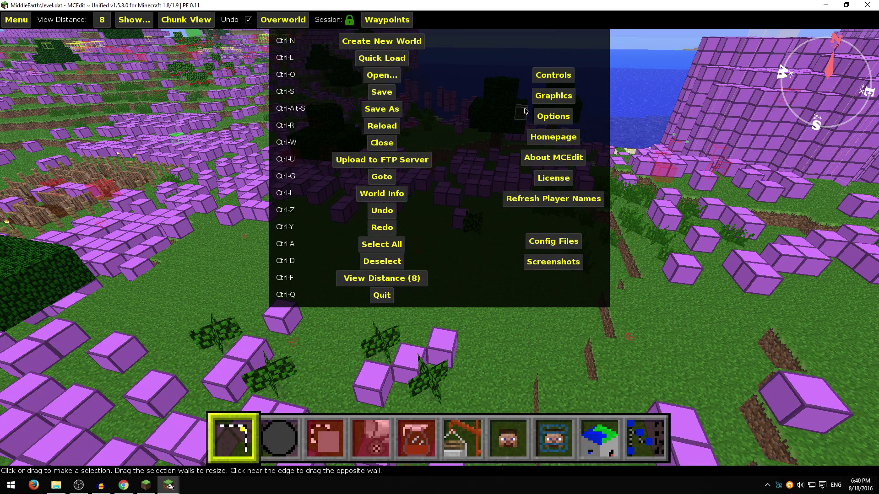
click(21, 22)
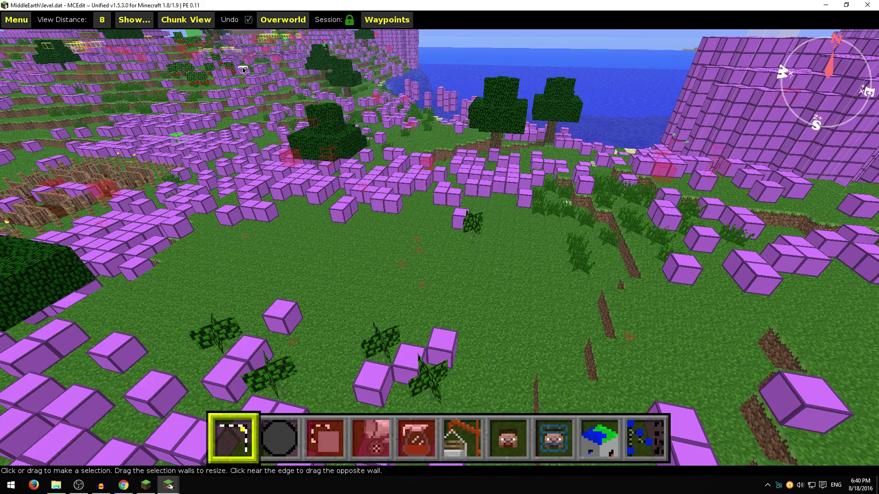
- Import farm.schematic from the MCEdit Schematics folder for placement on the open grass
key(w)
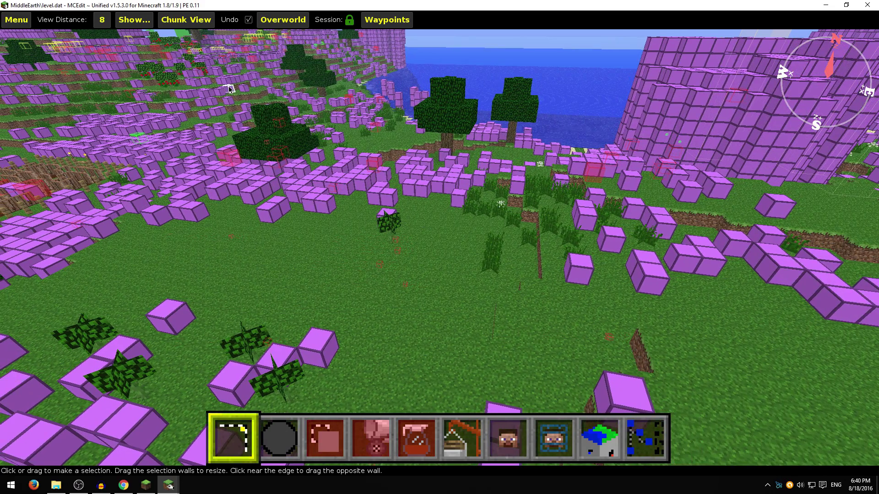
key(a)
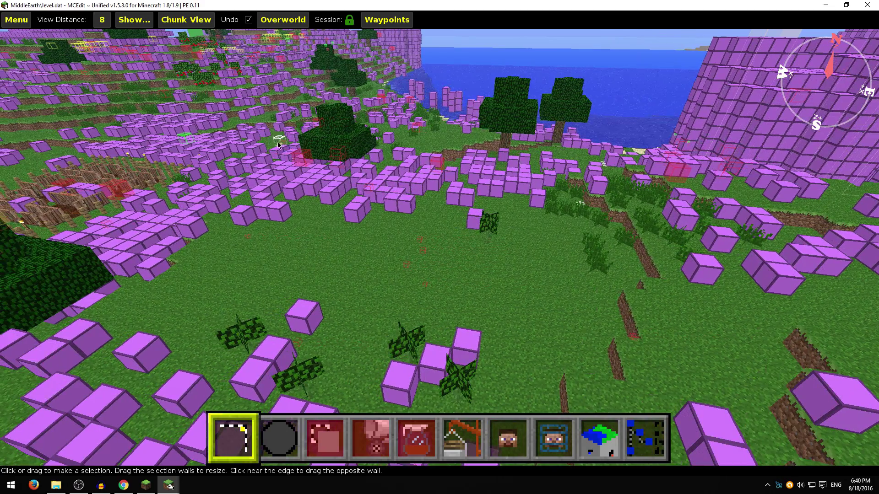
right_click(309, 232)
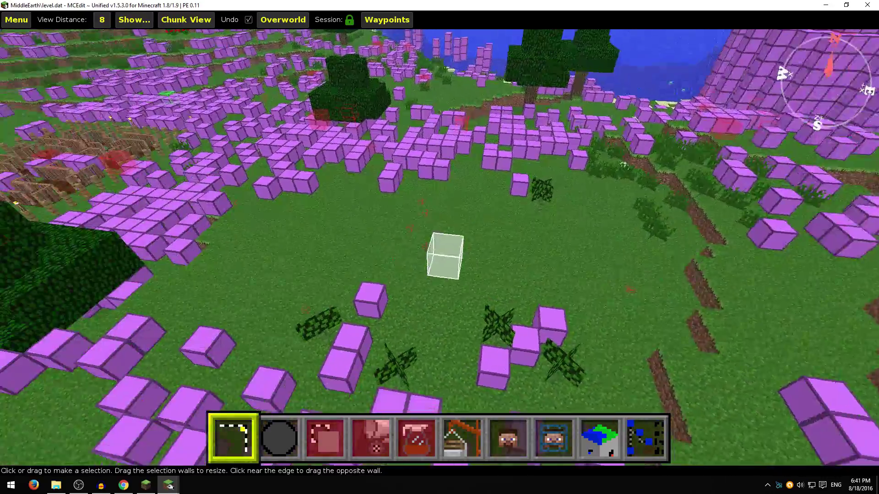
key(w)
key(d)
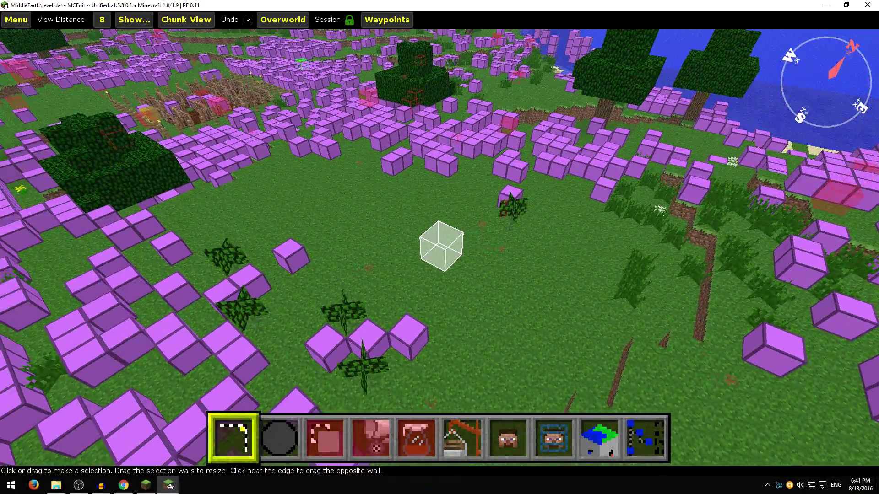
right_drag(441, 246, 452, 240)
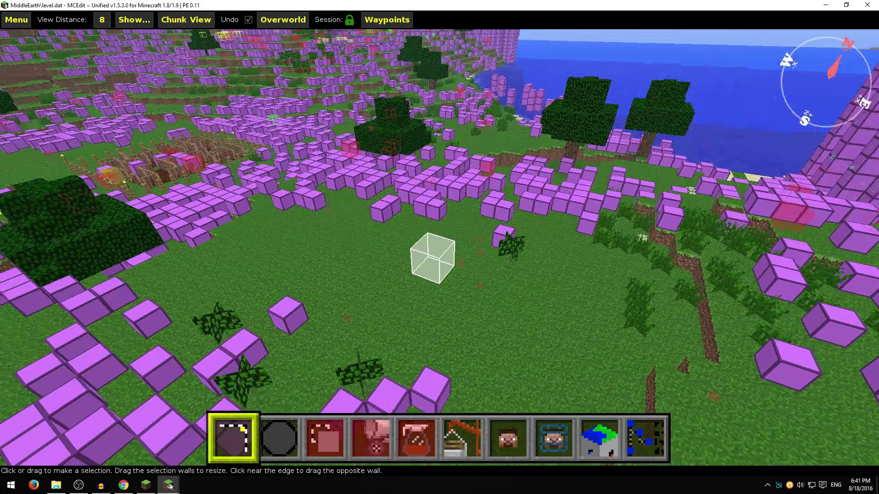
right_click(346, 237)
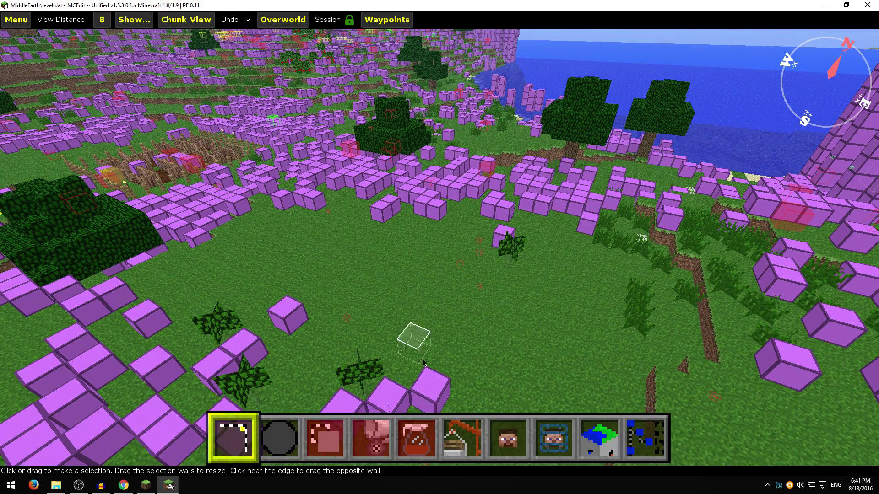
click(467, 442)
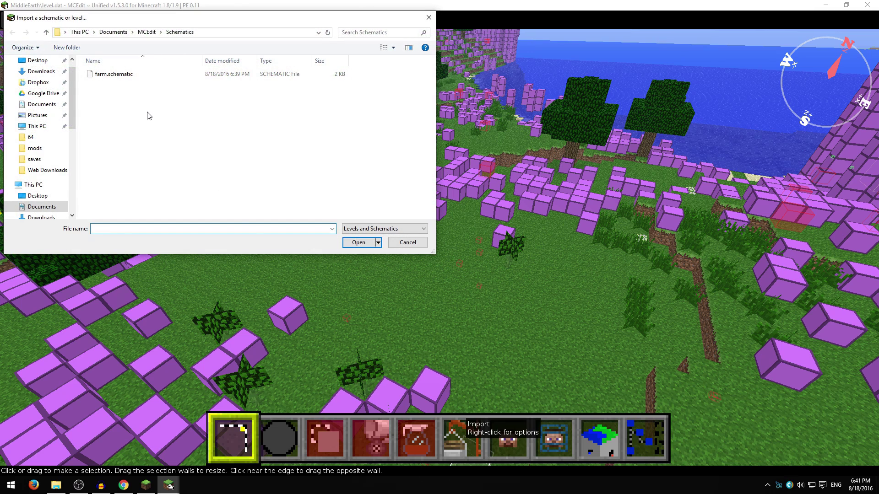
click(105, 76)
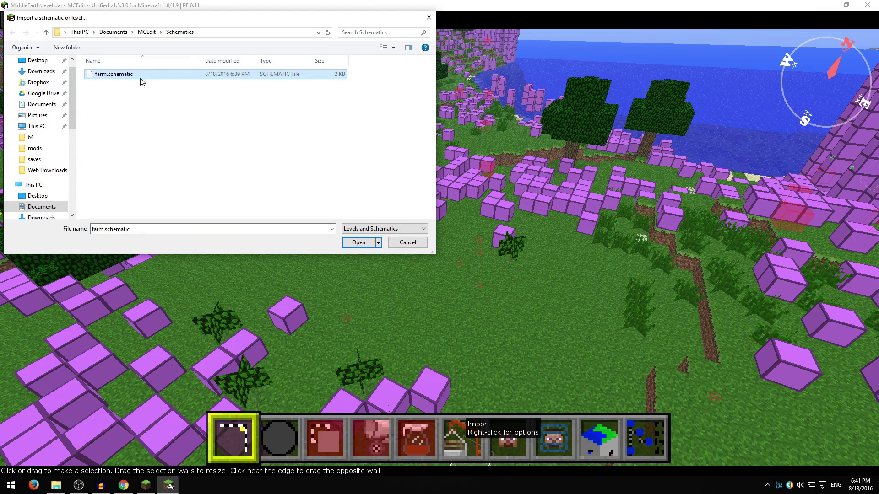
click(358, 243)
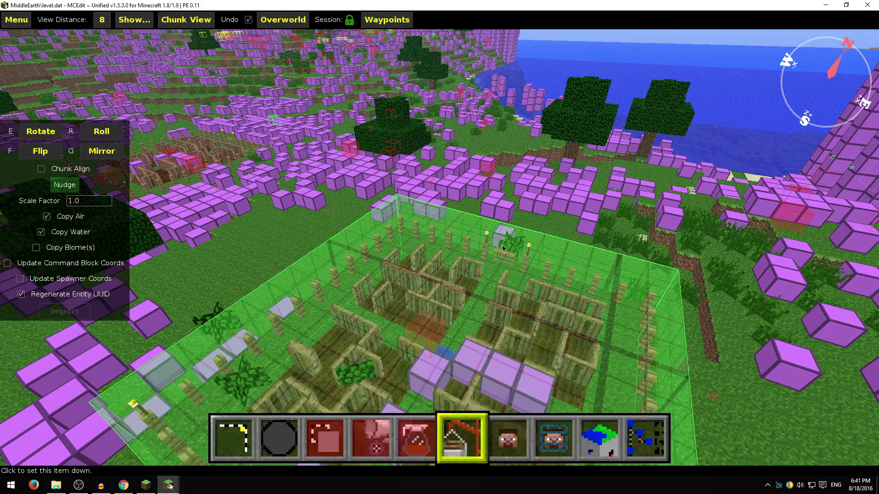
- Position the imported farm on the open grass in front of the trees and set it down there
key(a)
right_click(447, 239)
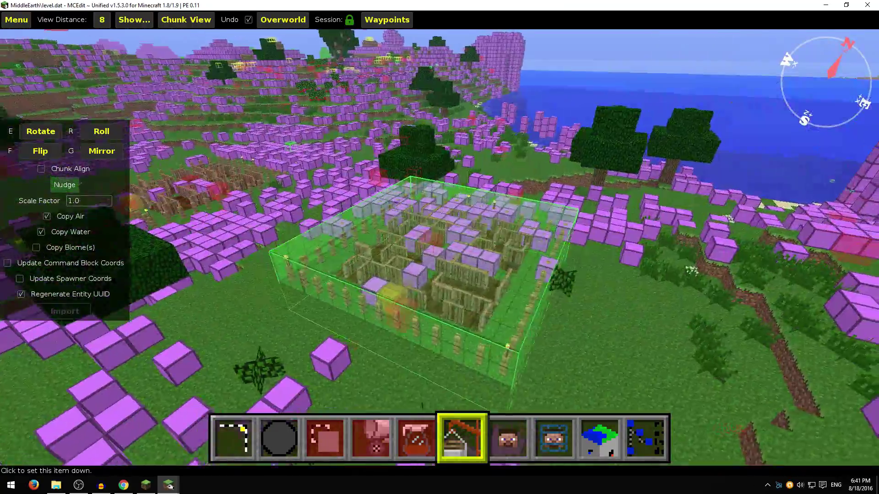
key(d)
key(d)
right_click(387, 244)
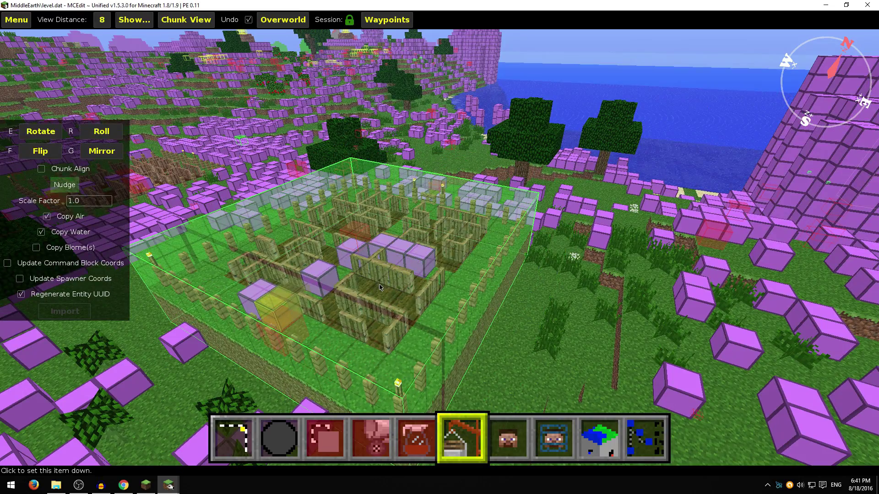
right_click(379, 288)
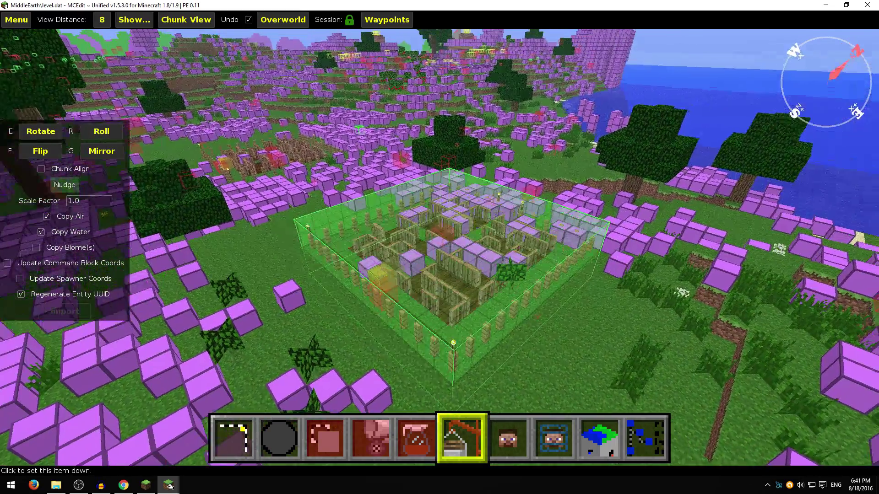
key(w)
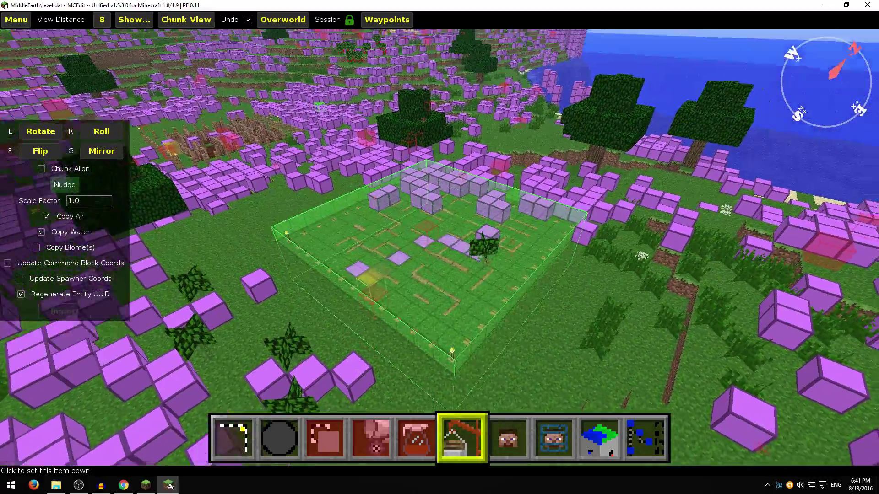
key(space)
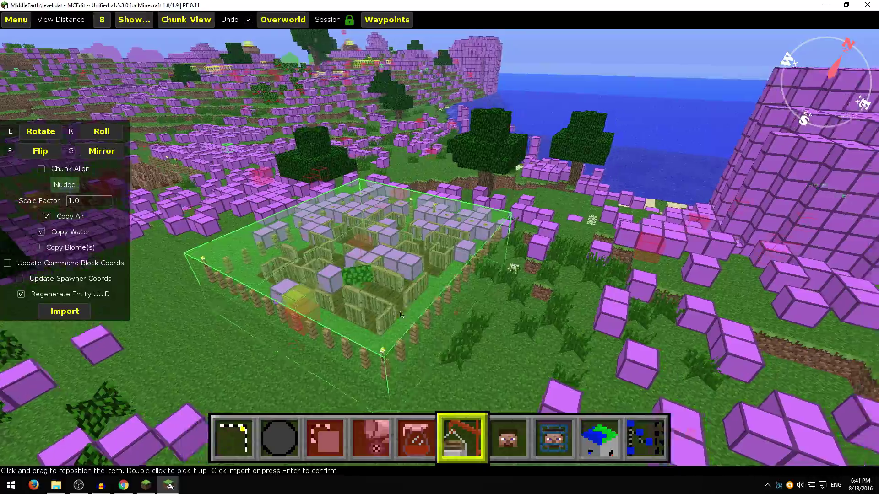
- Examine the farm preview from several sides and from low down to check how it sits in the ground
right_click(400, 315)
key(d)
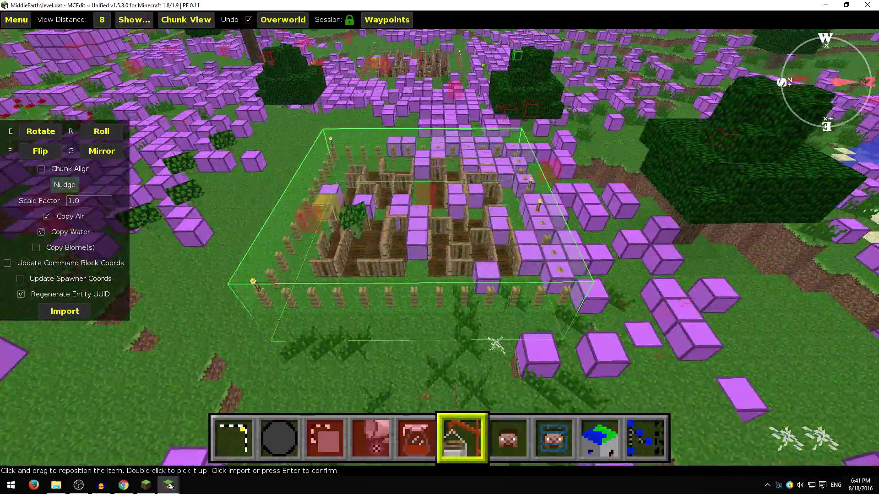
key(a)
key(a)
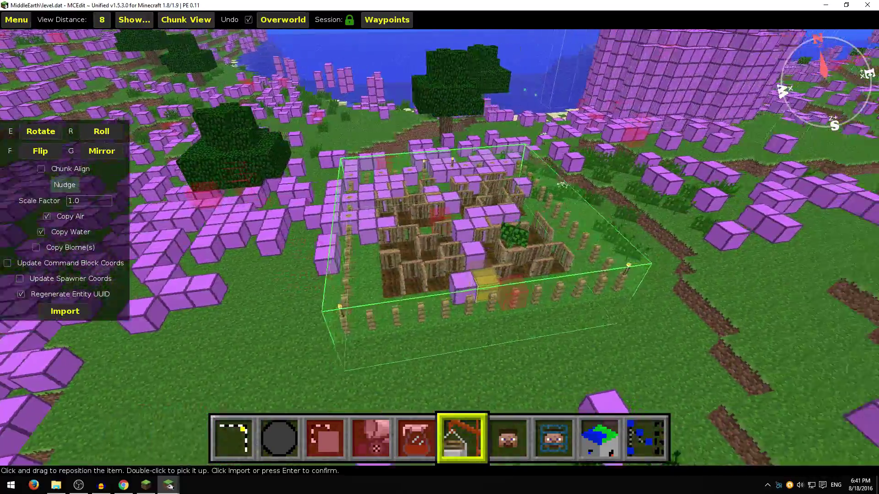
right_drag(471, 313, 517, 313)
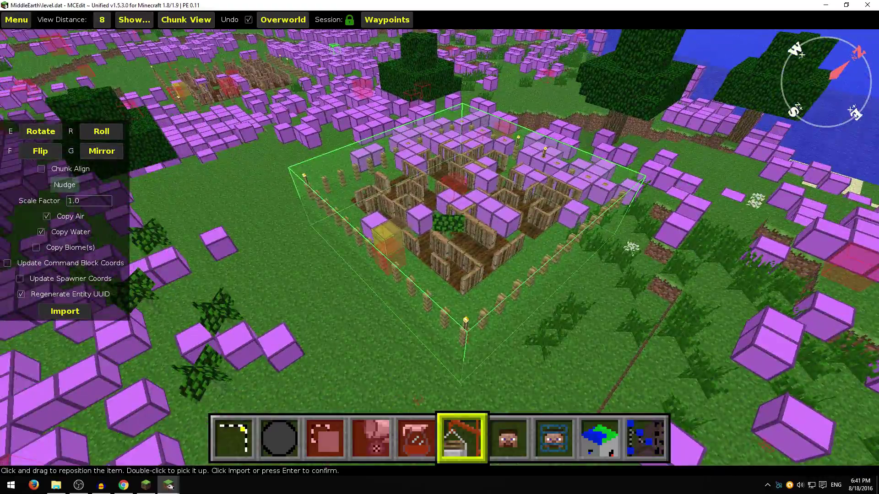
key(d)
key(s)
key(w)
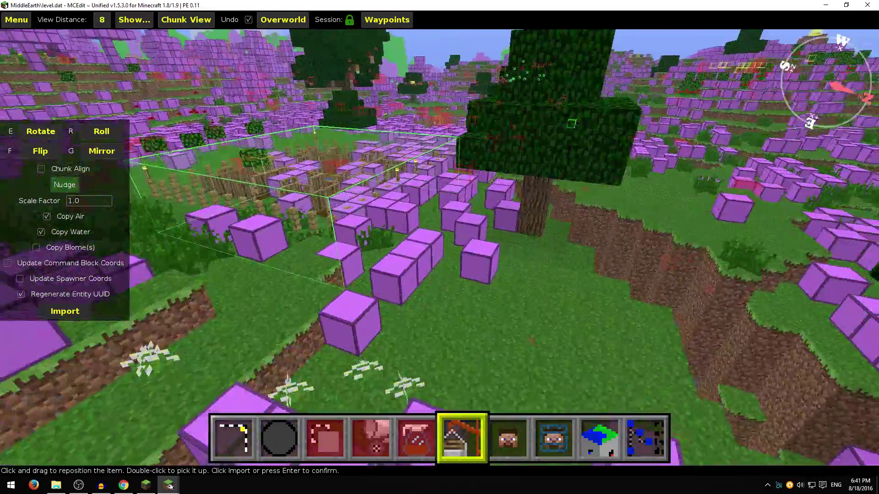
key(a)
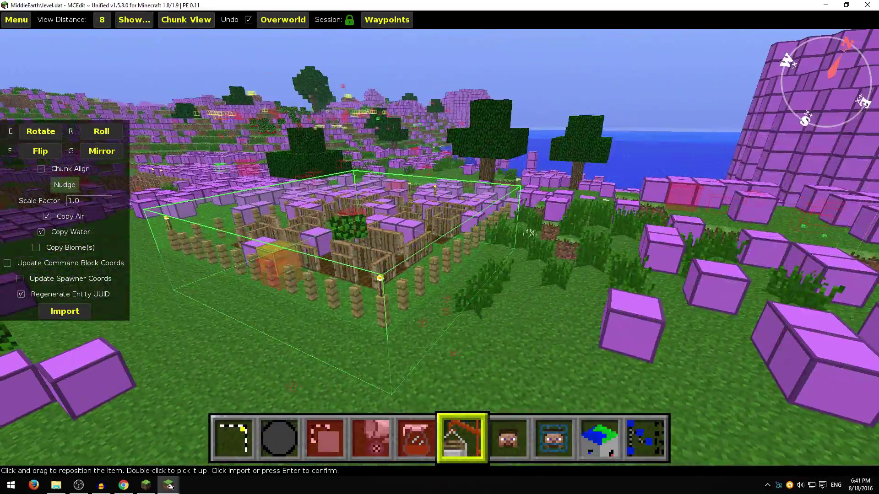
key(space)
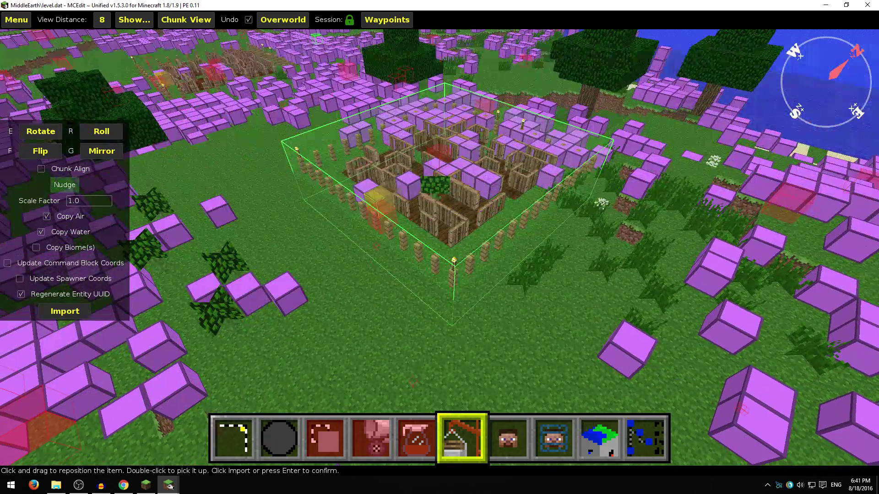
- Nudge the farm preview four blocks south, away from the trees, and confirm the import at that position
right_click(274, 290)
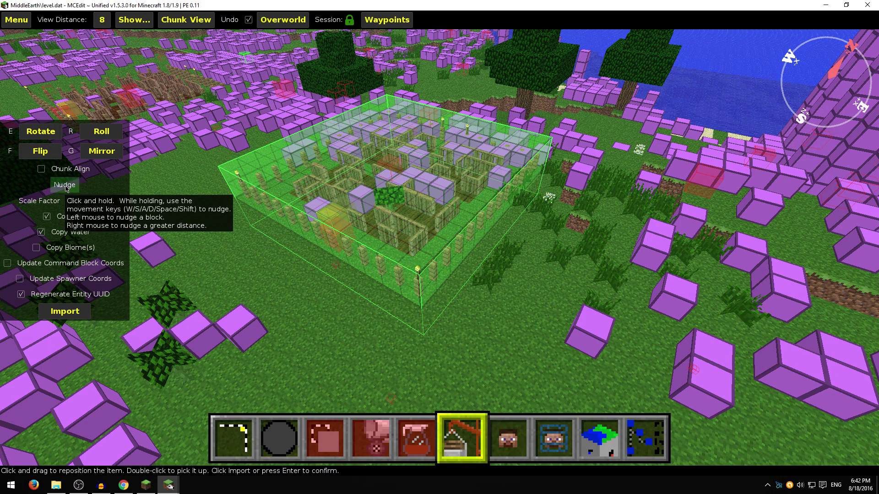
key(s)
key(s)
key(s)
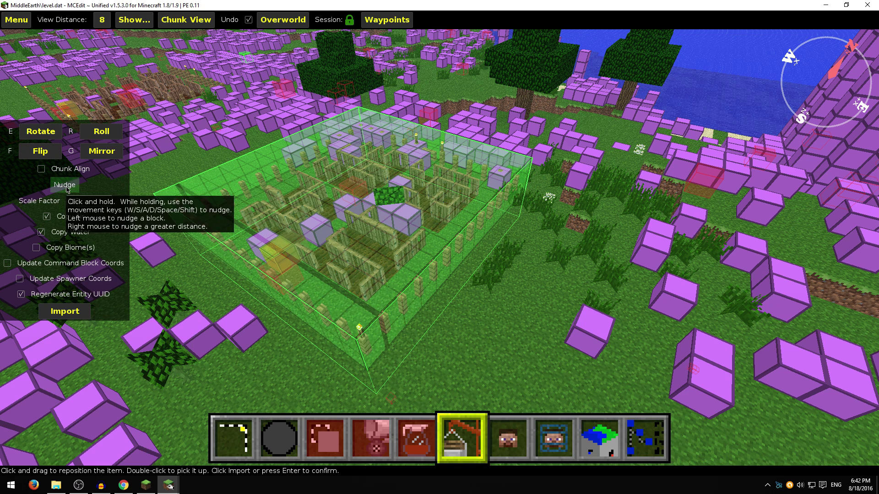
drag(67, 188, 67, 188)
key(s)
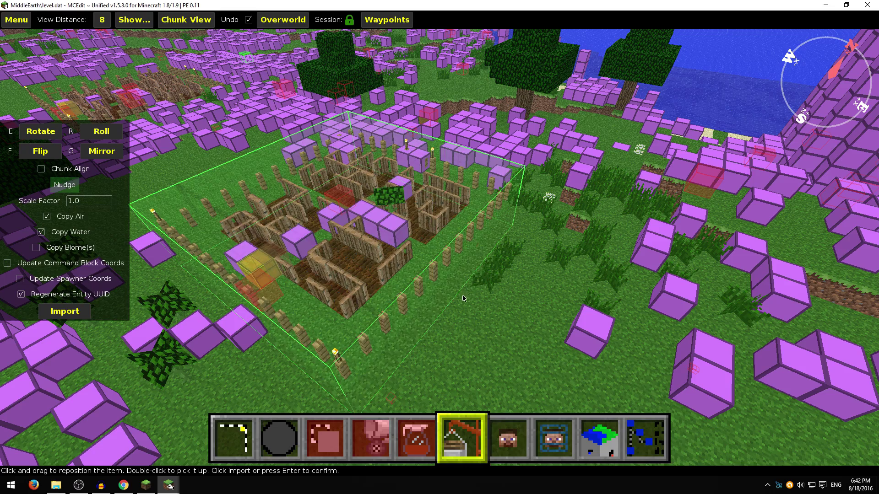
click(64, 312)
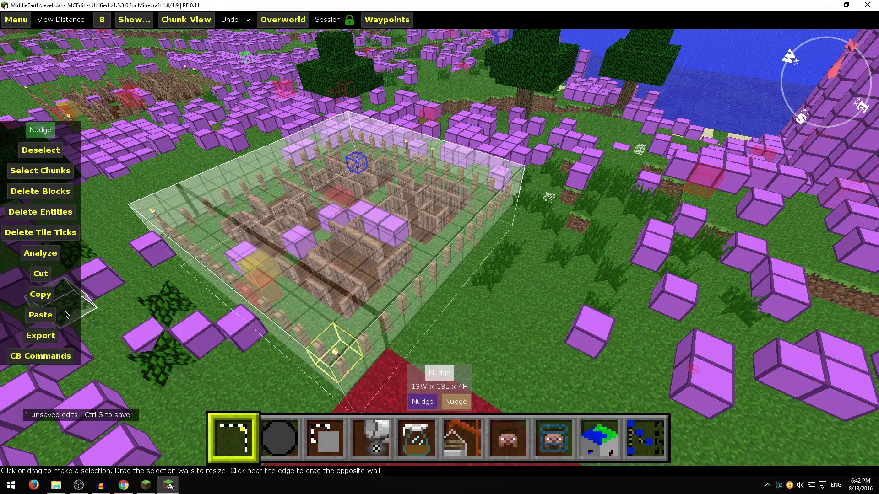
- Examine the imported farm and its surroundings from several sides to check its placement on the grass
right_click(542, 299)
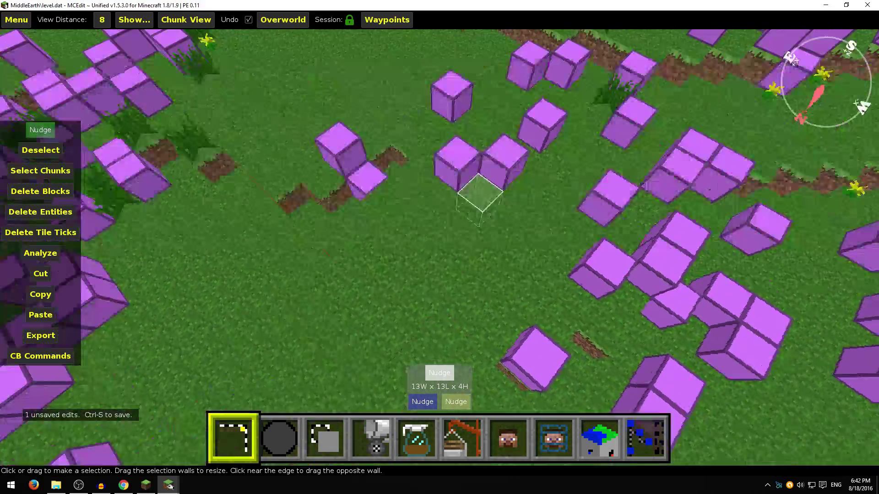
right_click(433, 256)
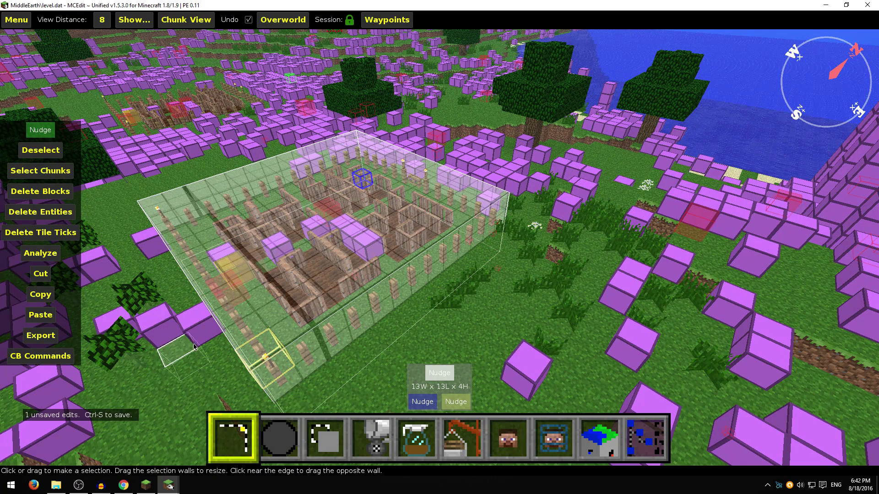
right_click(445, 337)
key(d)
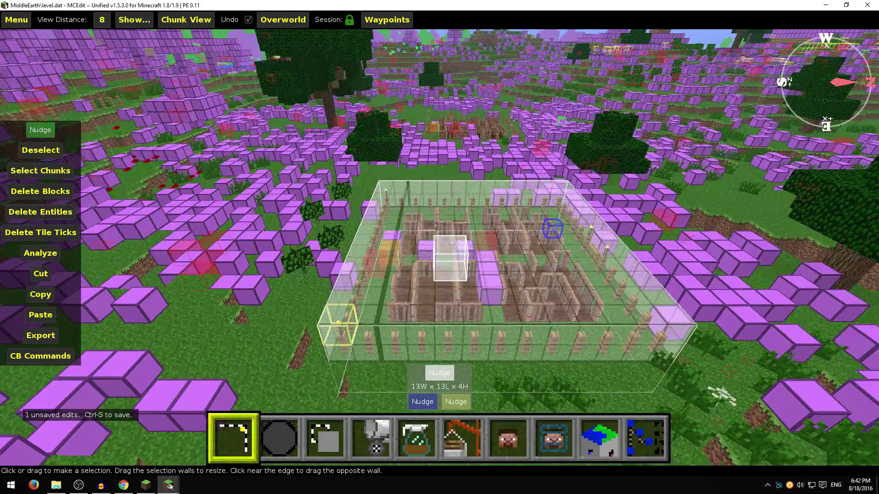
key(a)
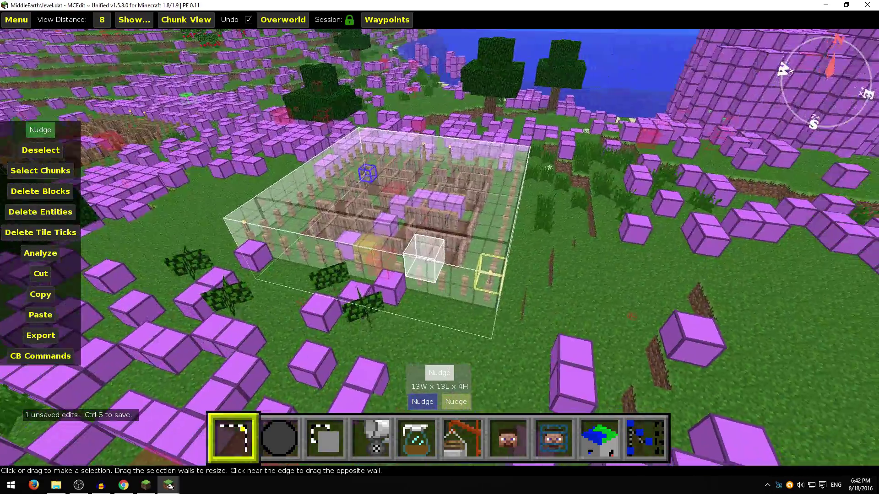
right_drag(412, 338, 412, 338)
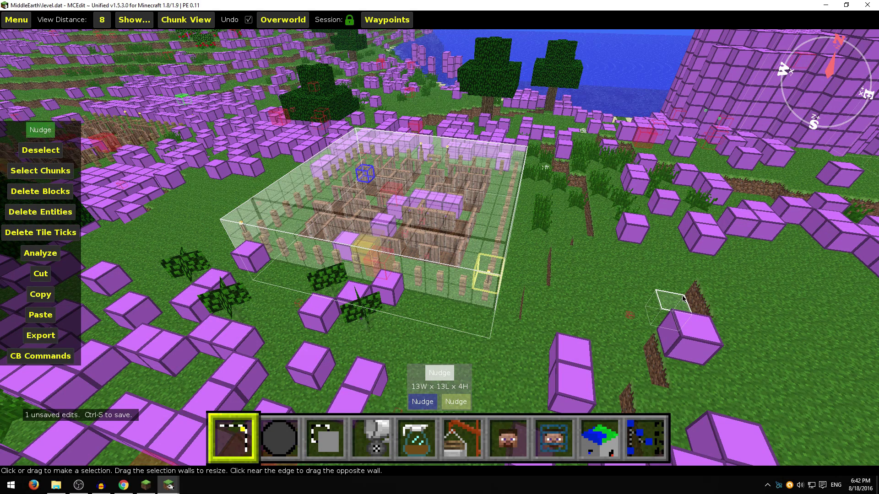
- Save the edited MiddleEarth world and quit the map editor
key(ctrl+s)
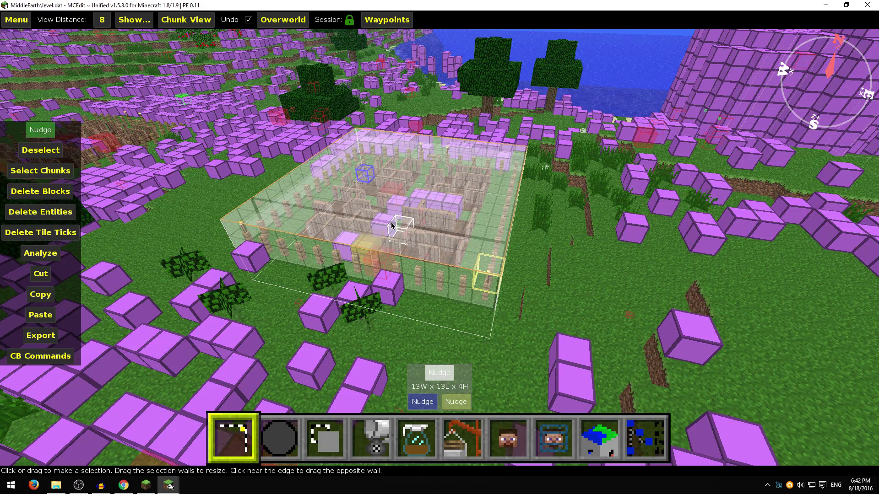
click(7, 21)
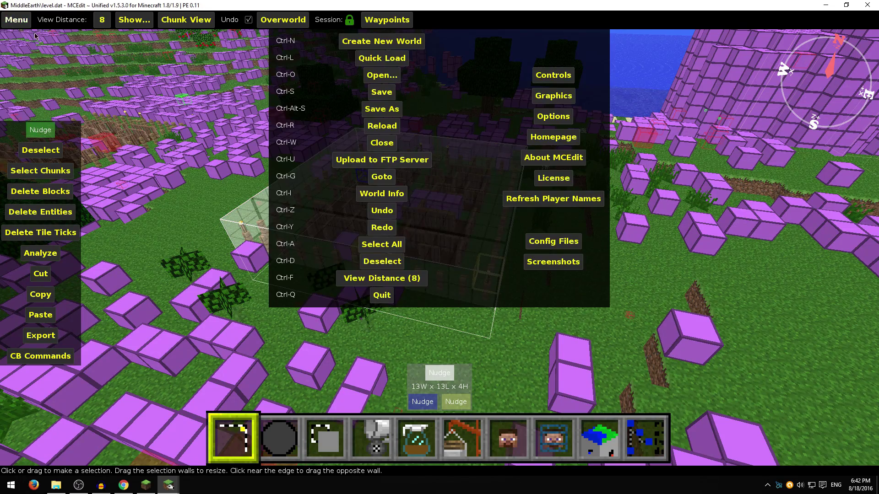
click(381, 299)
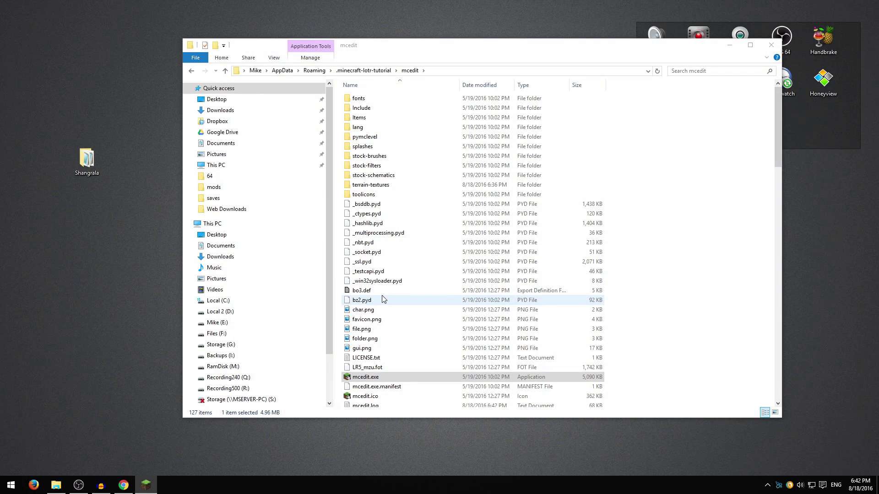
- In the MiddleEarth folder under saves, delete playerdata, level.dat, mcedit_waypoints.dat and session.lock
click(364, 71)
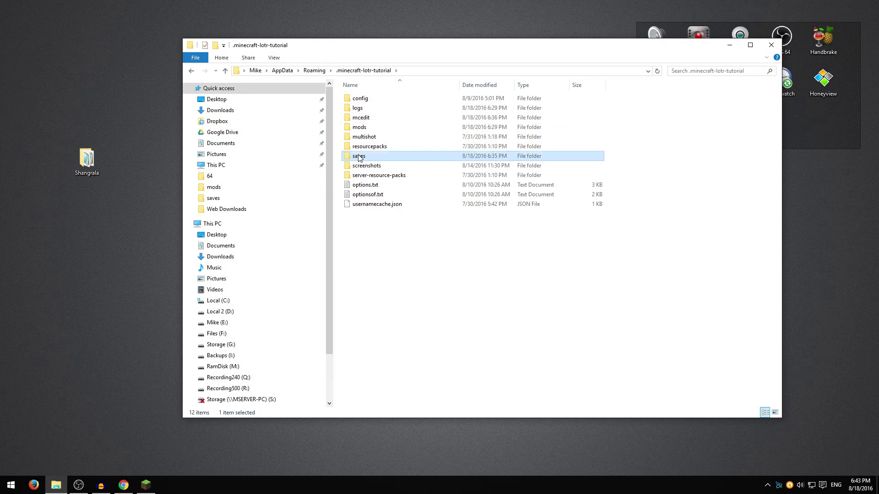
double_click(389, 156)
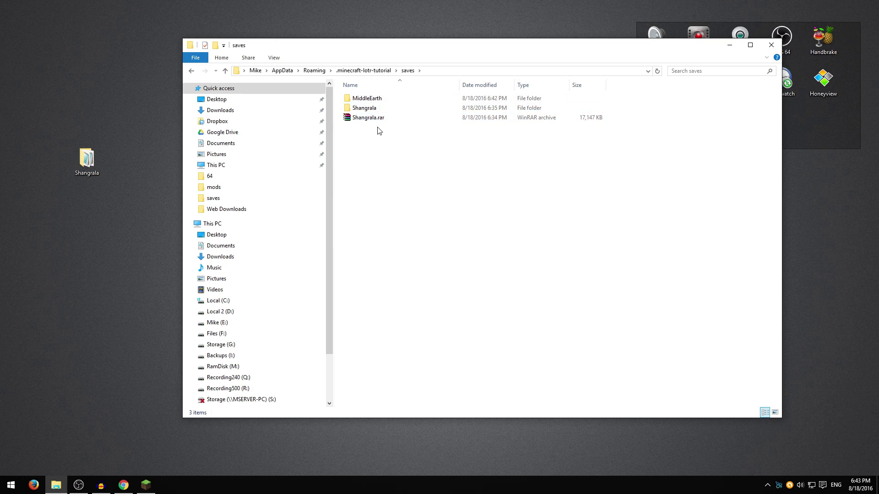
double_click(358, 100)
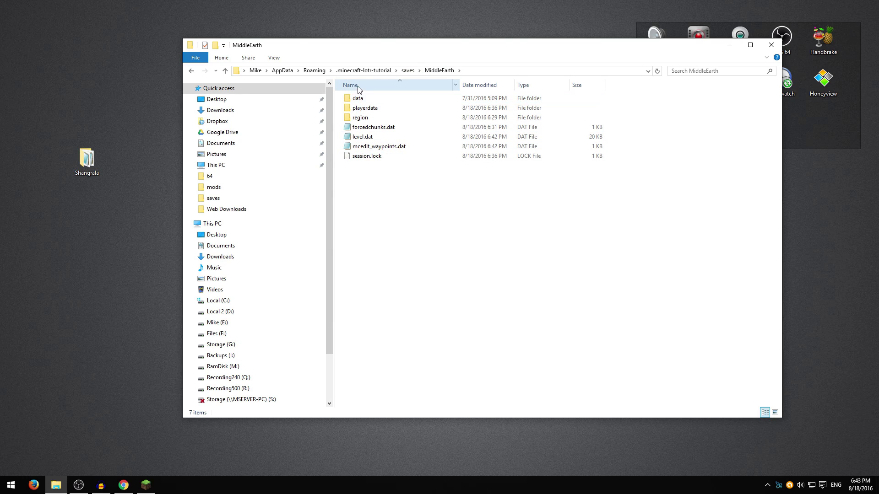
click(363, 110)
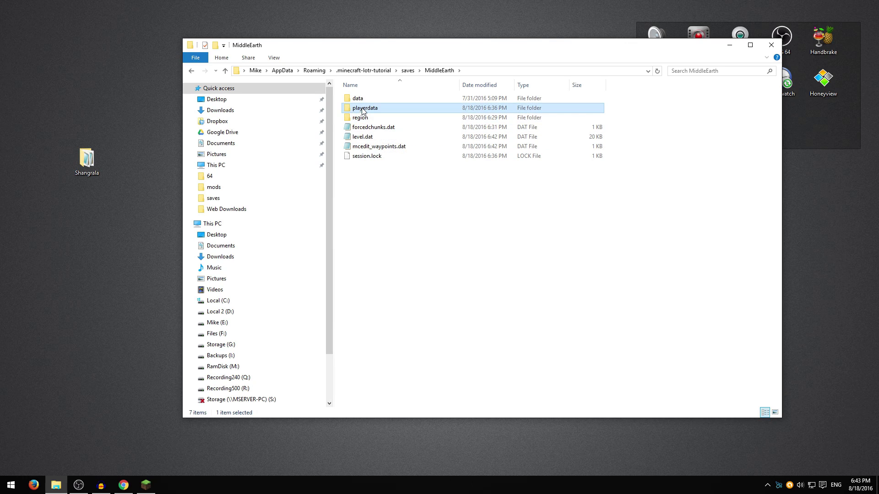
ctrl+click(361, 137)
ctrl+click(366, 146)
ctrl+click(369, 160)
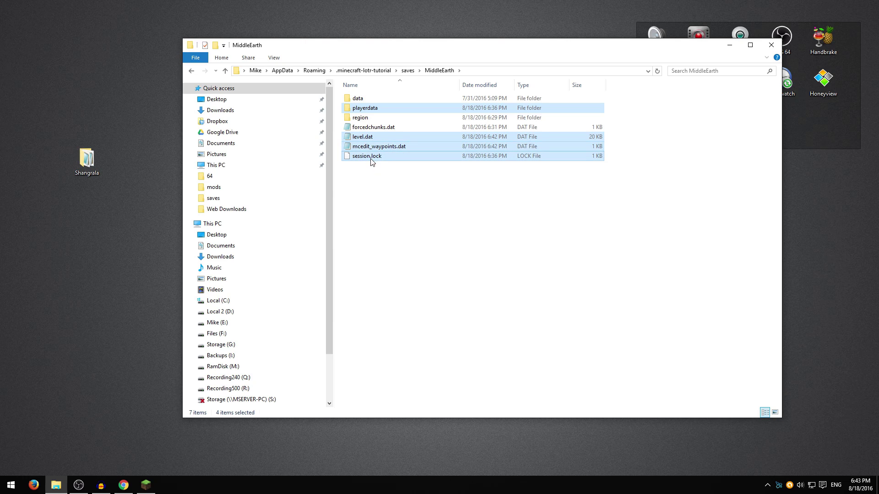
key(Delete)
key(Return)
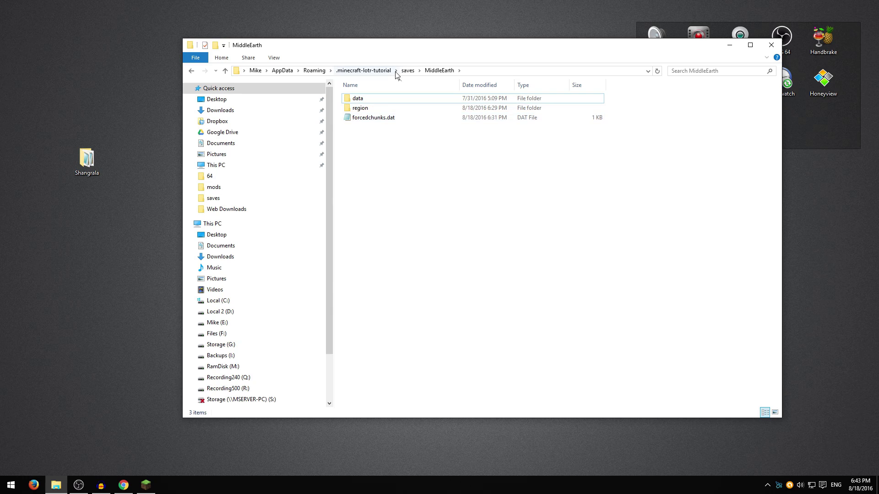
- Move the MiddleEarth folder from saves into the Shangrala world folder
click(407, 70)
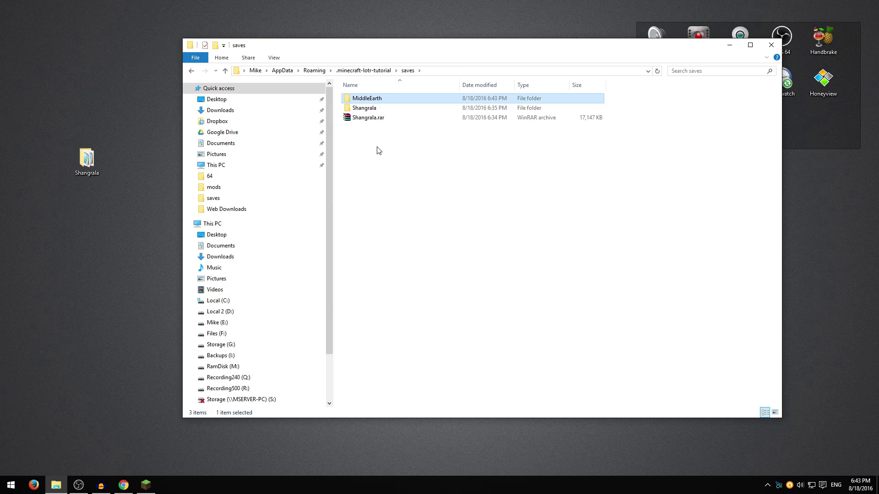
right_click(362, 98)
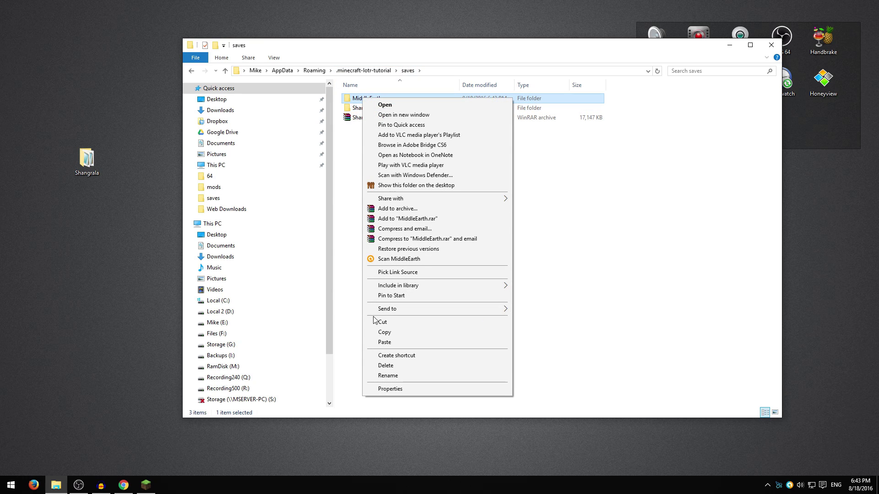
click(361, 186)
double_click(355, 109)
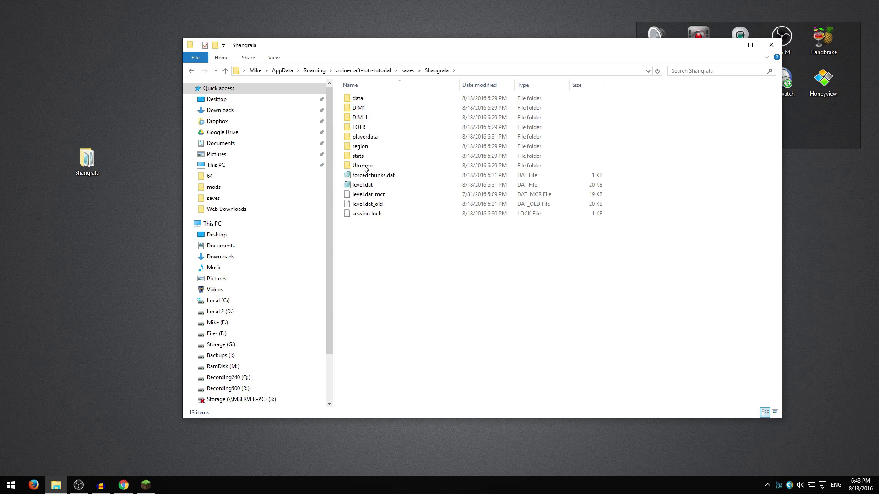
right_click(369, 264)
click(392, 327)
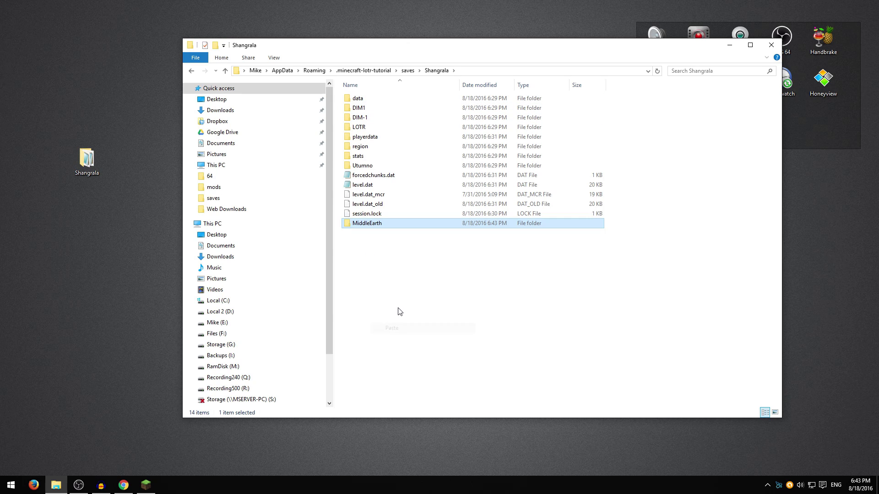
- Check the contents of the saves folder, the Shangrala folder and the MiddleEarth folder inside it
click(407, 70)
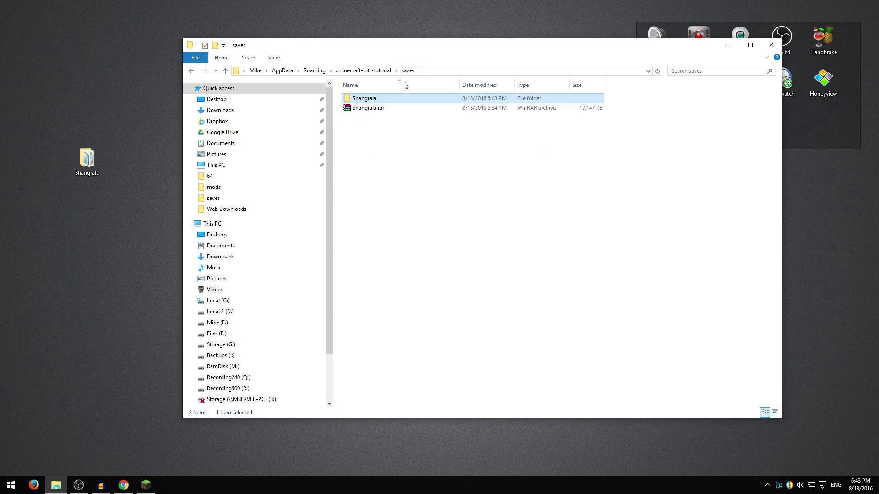
double_click(374, 99)
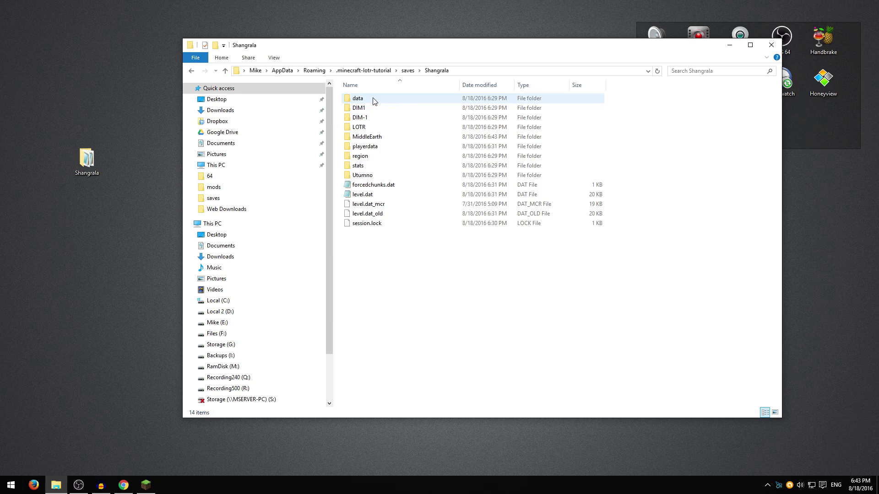
double_click(367, 136)
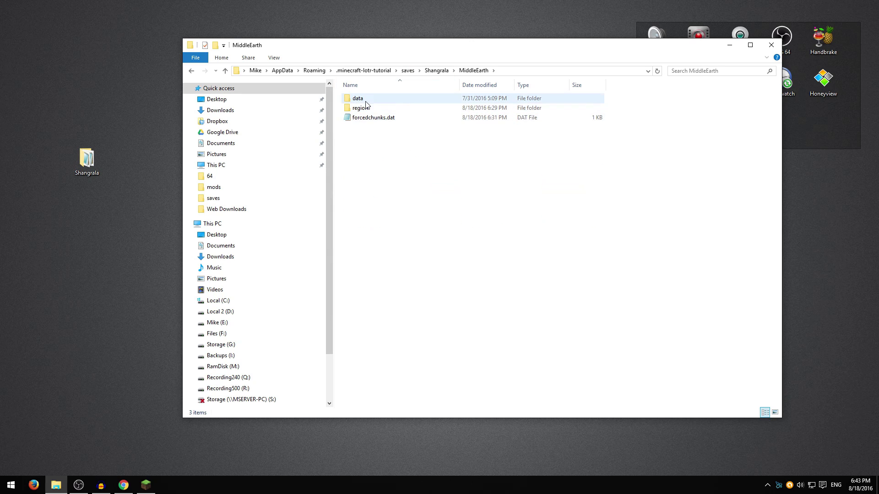
click(191, 71)
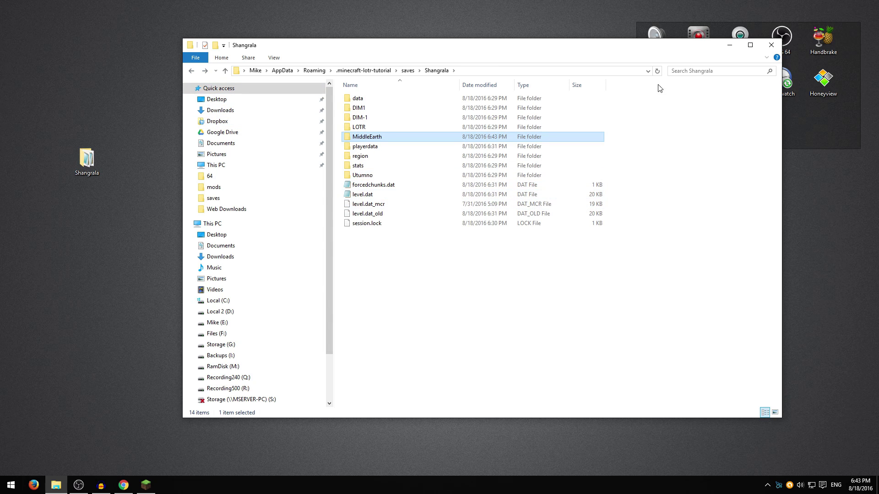
- Minimize the file window, switch to Minecraft and load the Shangrala world
click(730, 47)
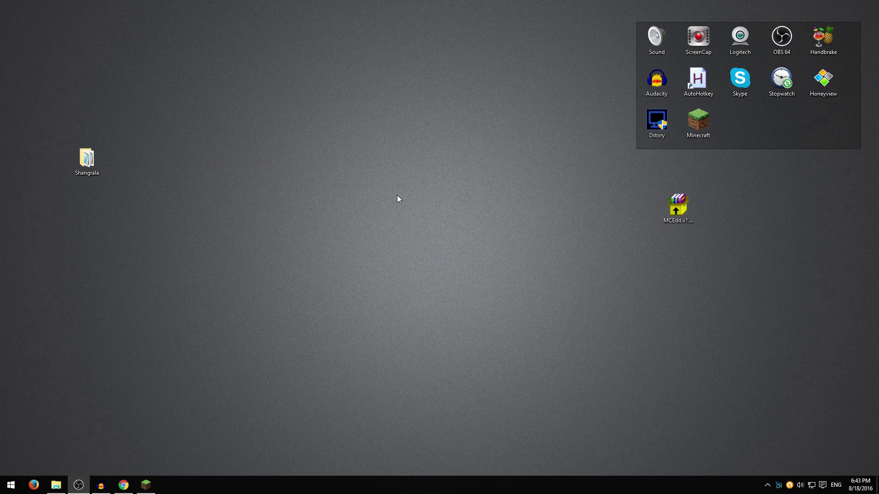
click(146, 484)
click(409, 363)
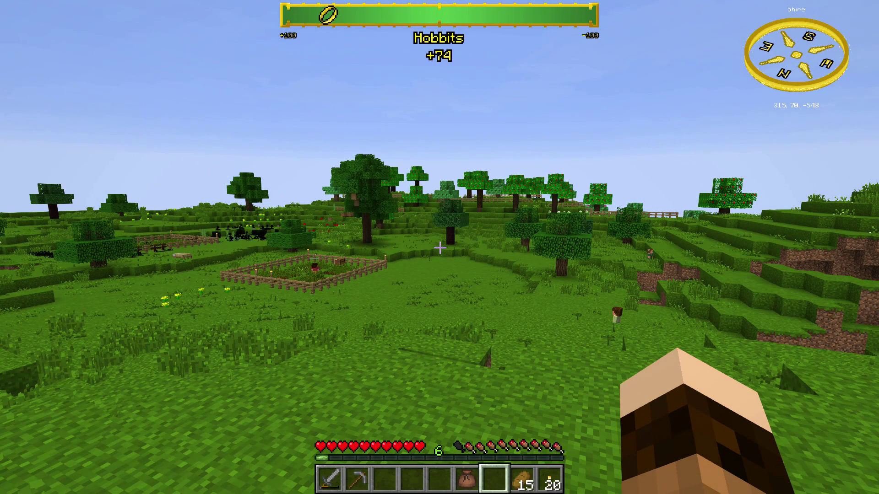
- Open the world to LAN with cheats allowed and switch to creative mode with /gamemode 1
key(Escape)
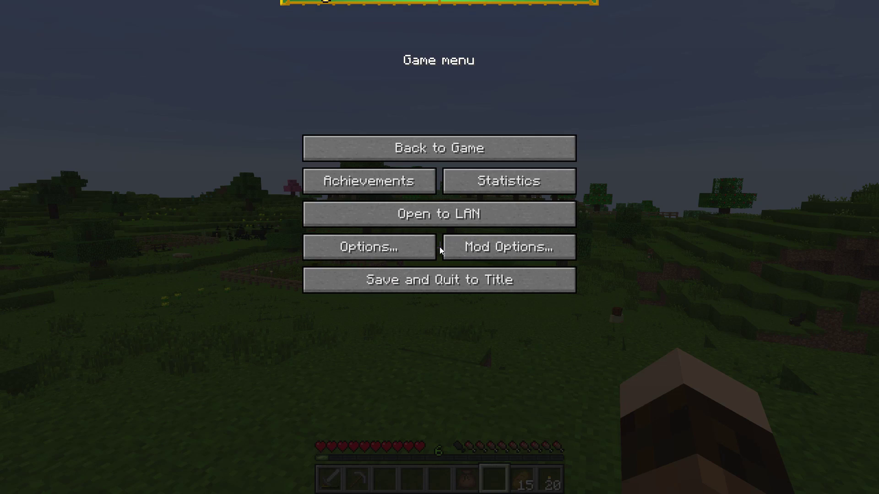
click(417, 218)
click(507, 154)
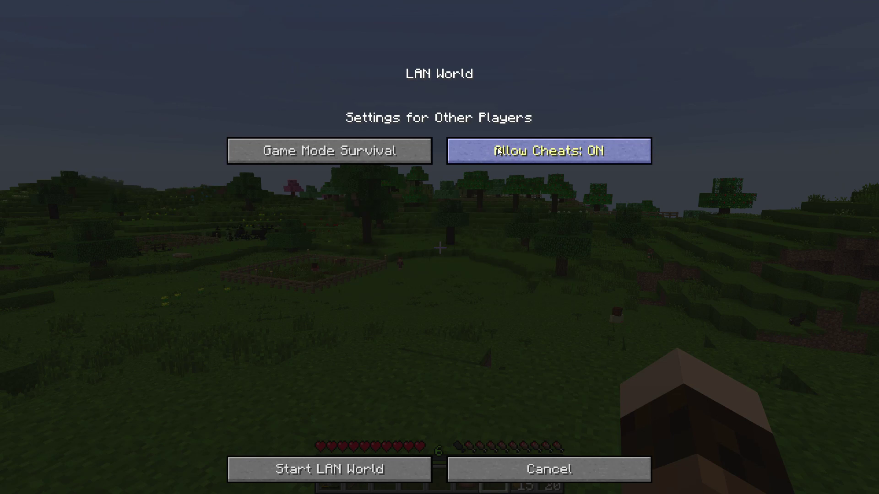
click(326, 463)
key(t)
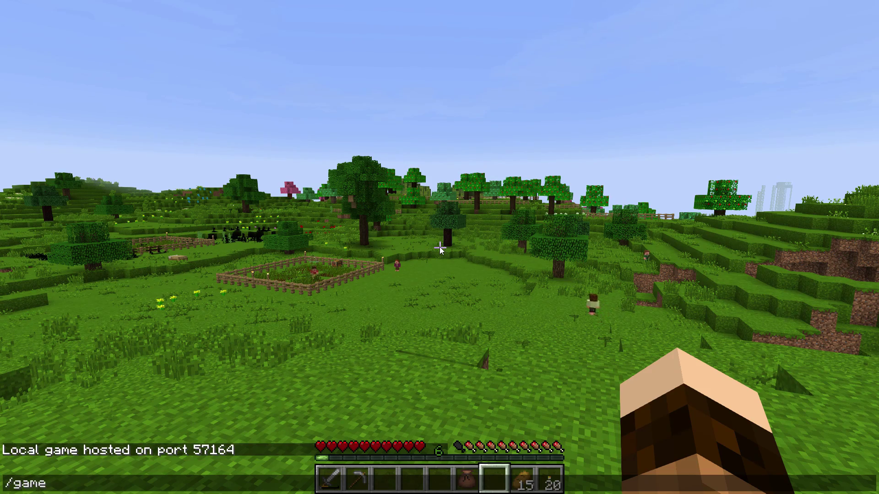
text(/gamemode 1)
key(Return)
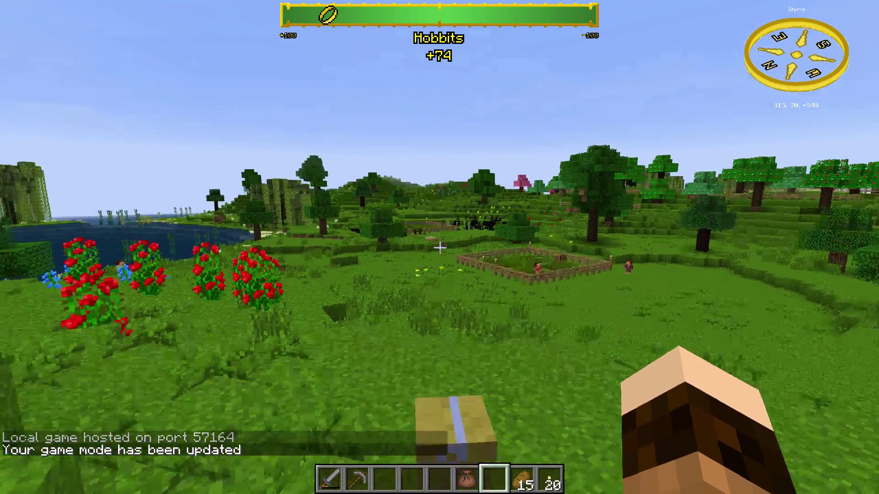
- Fly over the Shire grassland and examine both fenced farms, the original and the imported copy, from above
key(space)
key(space)
key(w)
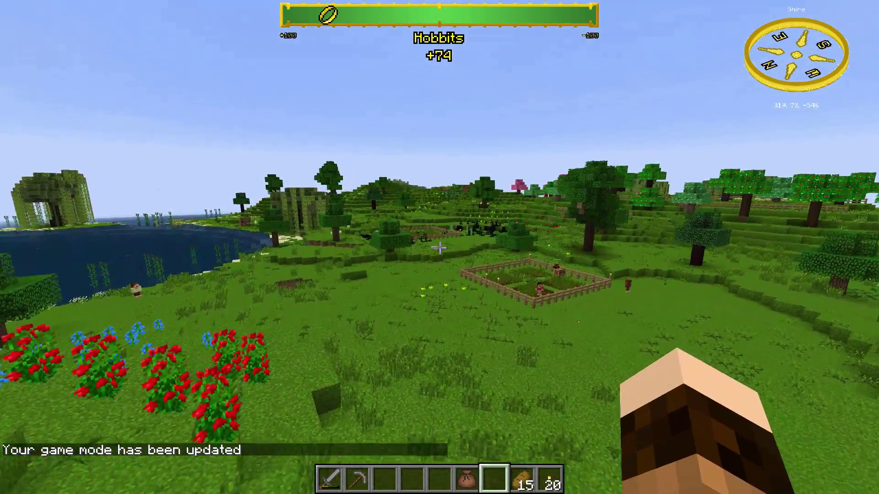
key(w)
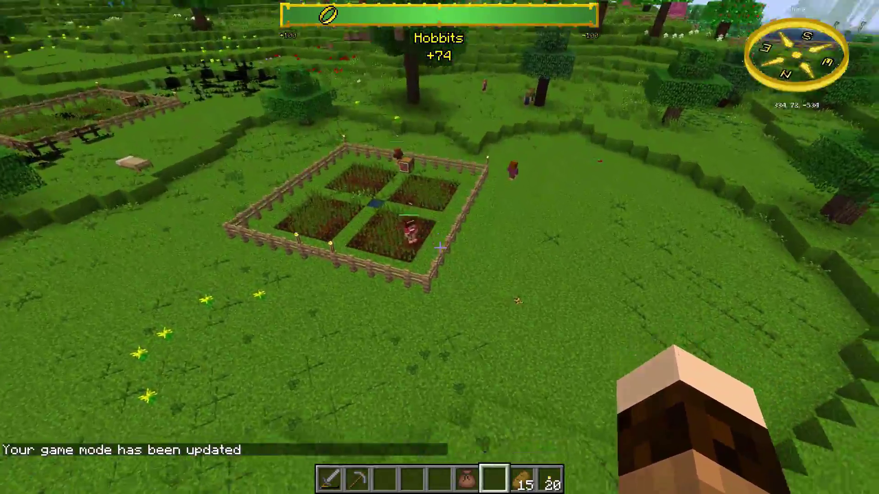
key(w)
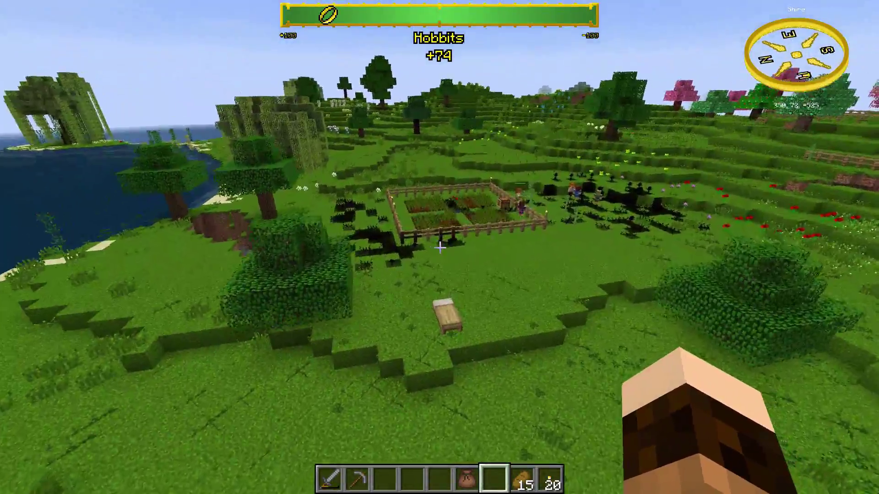
key(w)
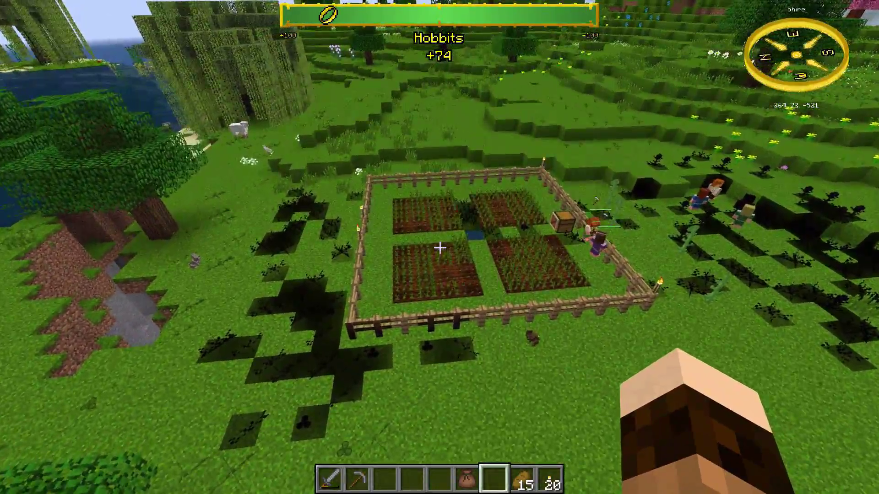
key(s)
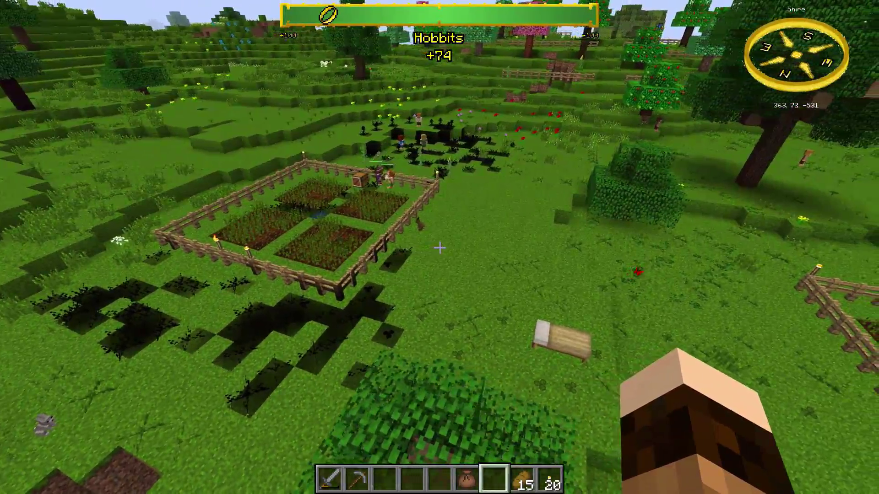
key(w)
key(w)
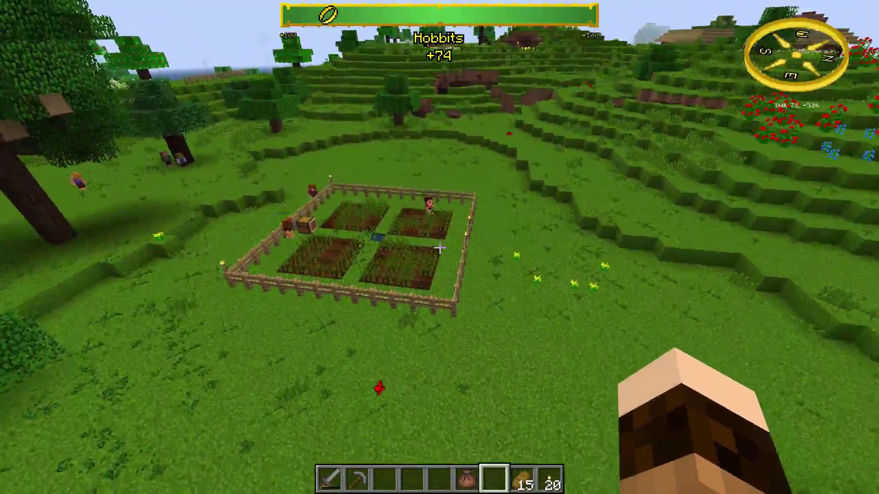
key(w)
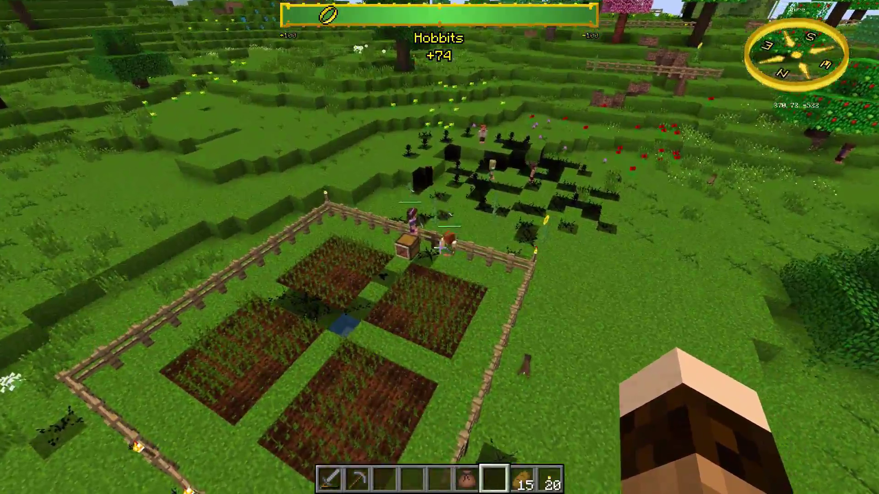
- Fly down to the chest inside the imported farm and check its contents
key(w)
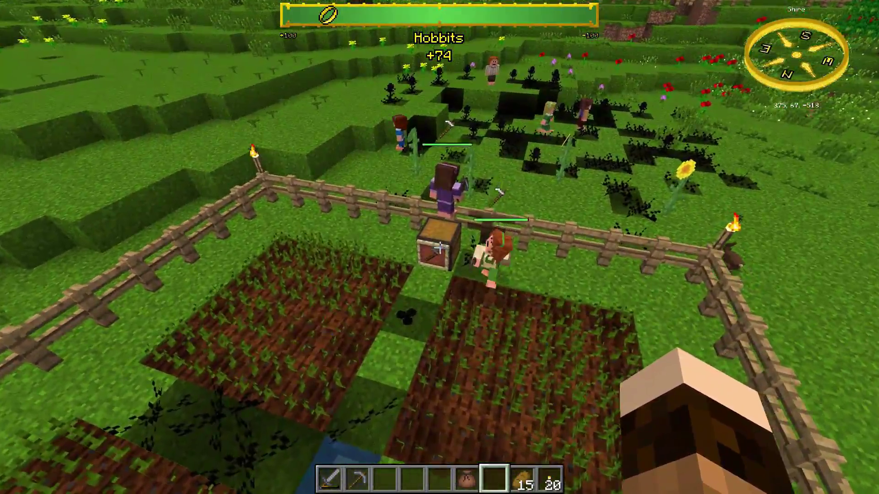
key(w)
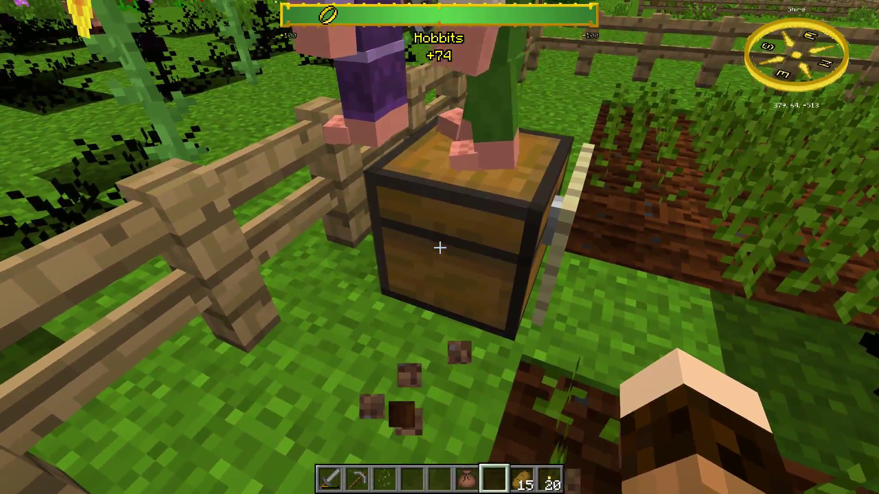
right_click(439, 247)
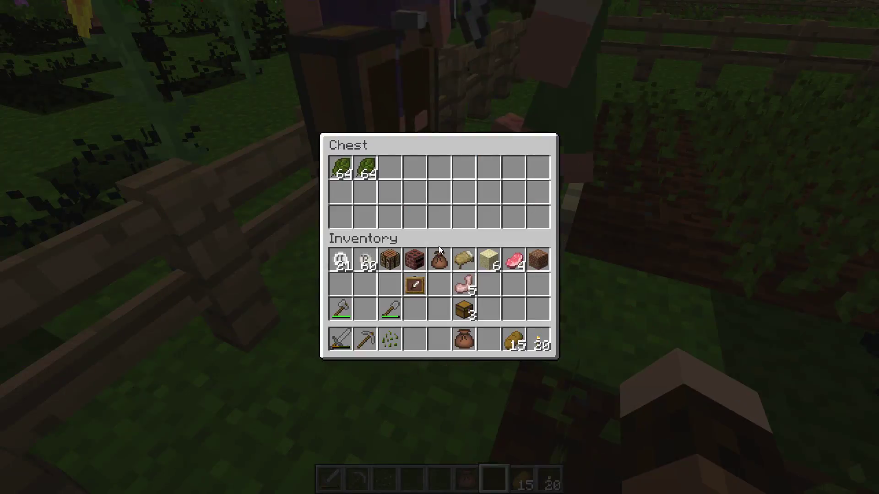
key(Escape)
- Fly over the imported farm and examine its crop plots, fence and hobbits alongside the original farm in the distance
key(w)
key(space)
key(space)
key(w)
key(w)
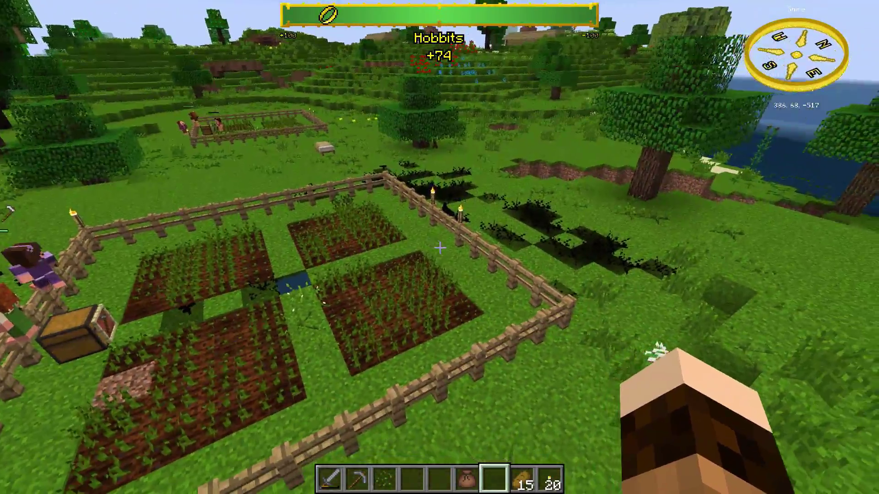
key(d)
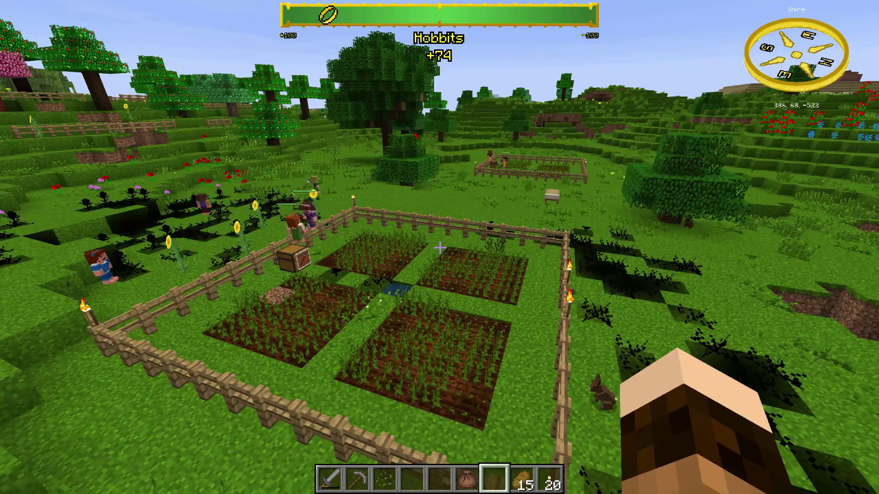
key(a)
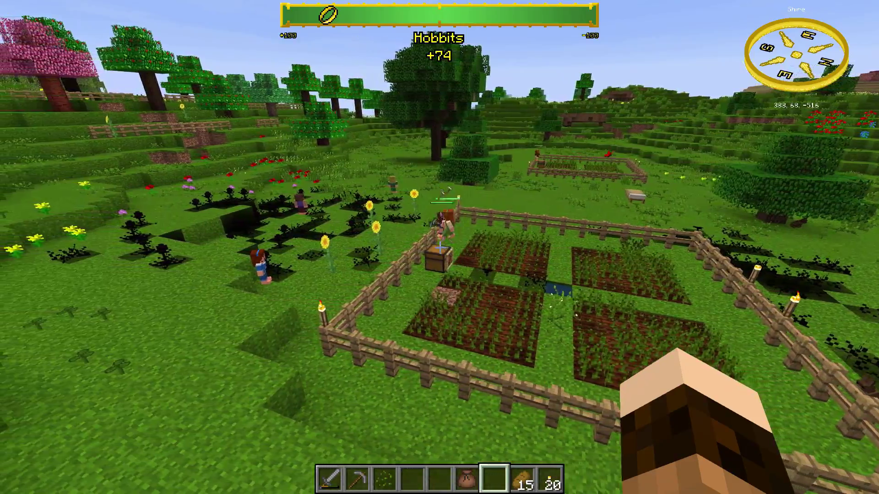
key(w)
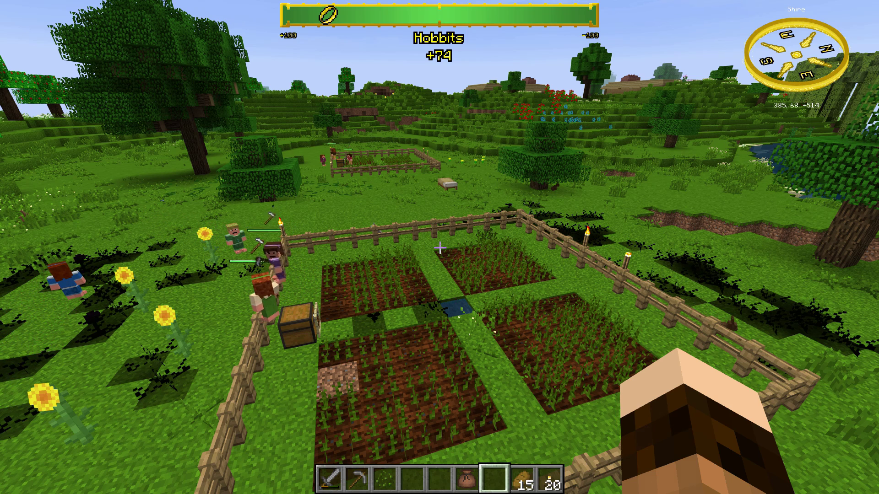
key(d)
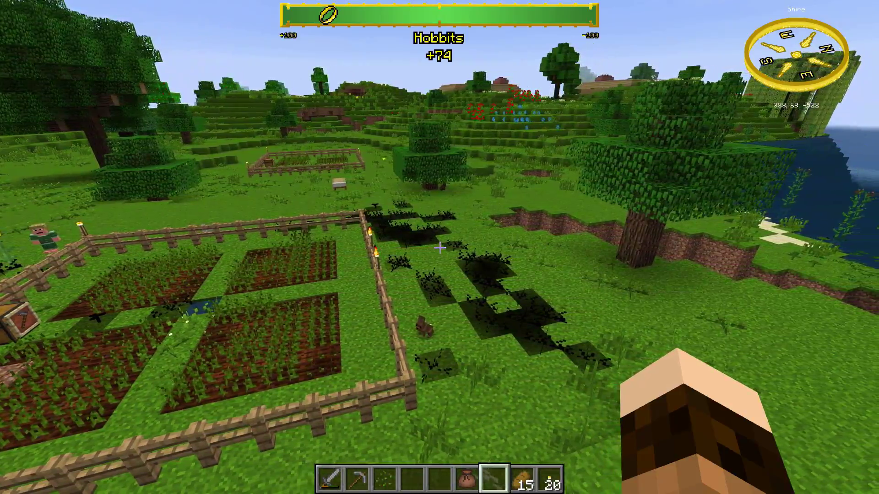
key(a)
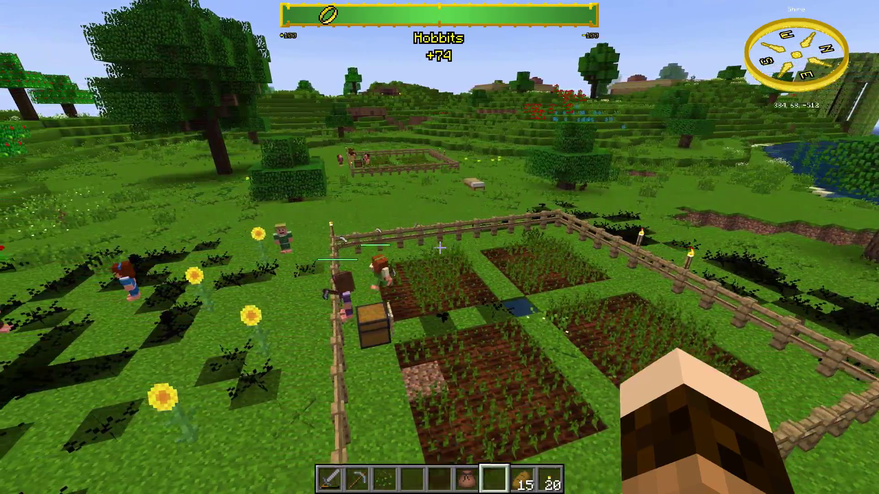
- Circle the imported farm from the air and examine the blackened ground patches outside its fence on both sides
key(d)
key(d)
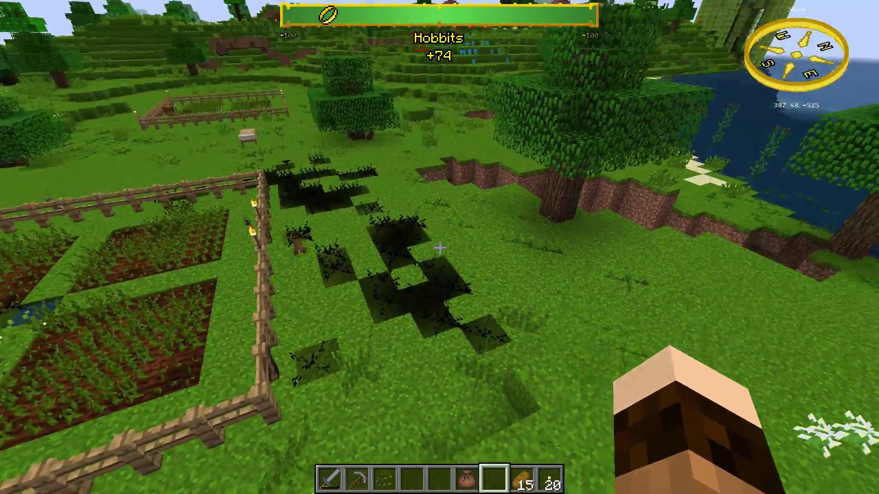
key(d)
key(d)
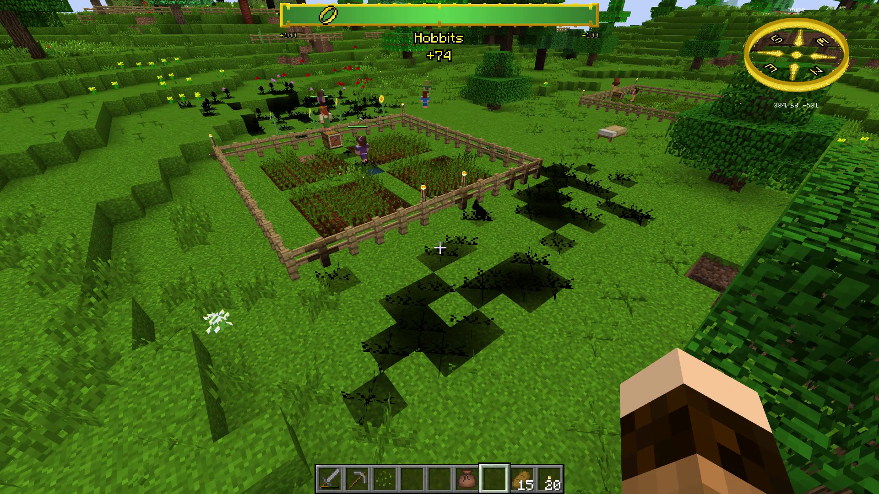
key(a)
key(w)
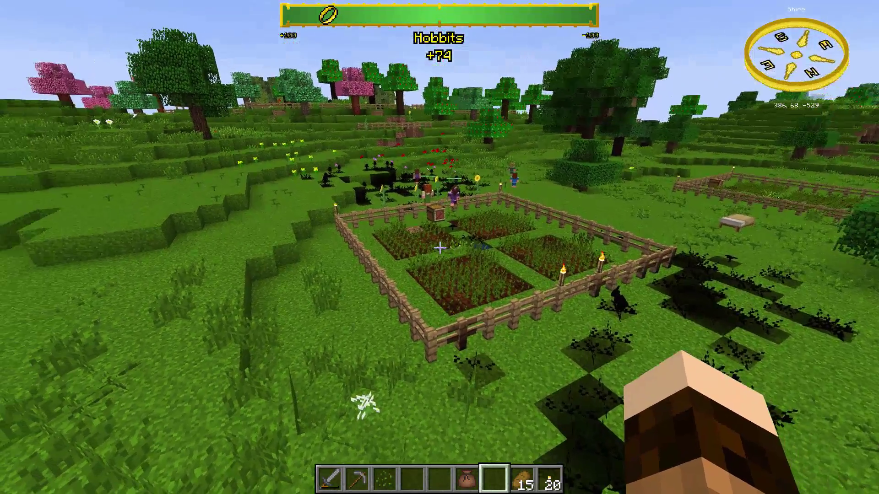
key(w)
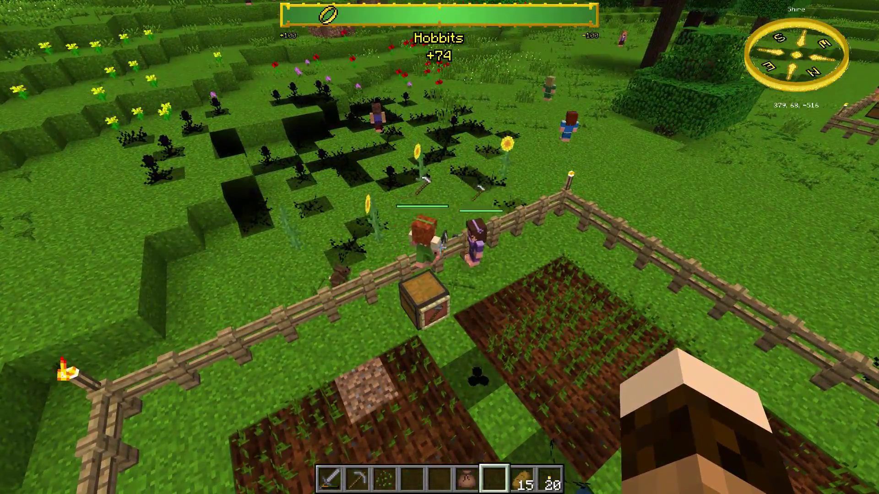
key(s)
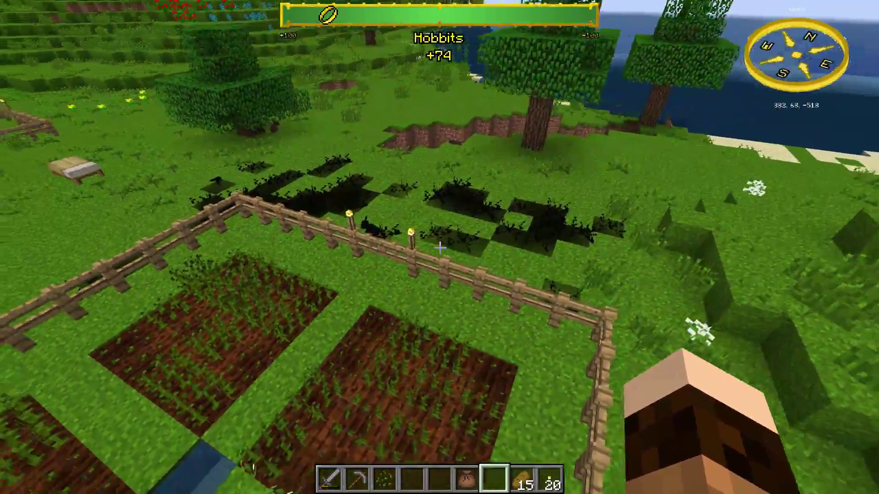
key(w)
key(w)
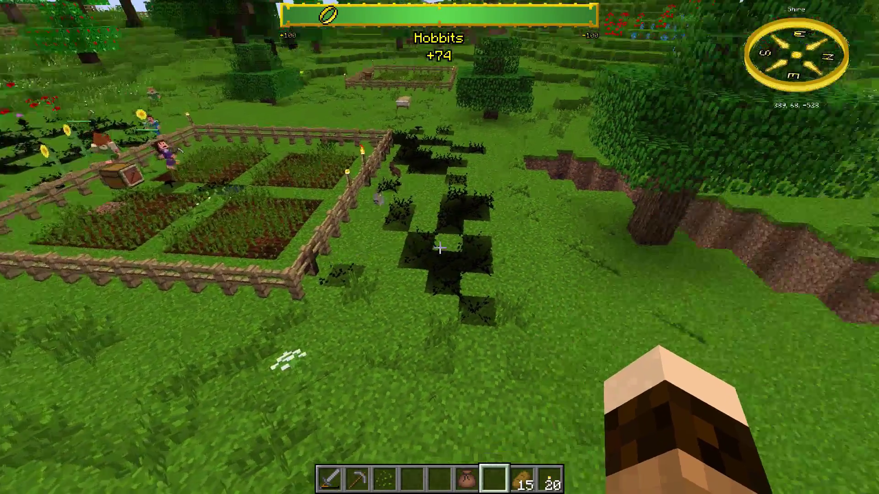
key(w)
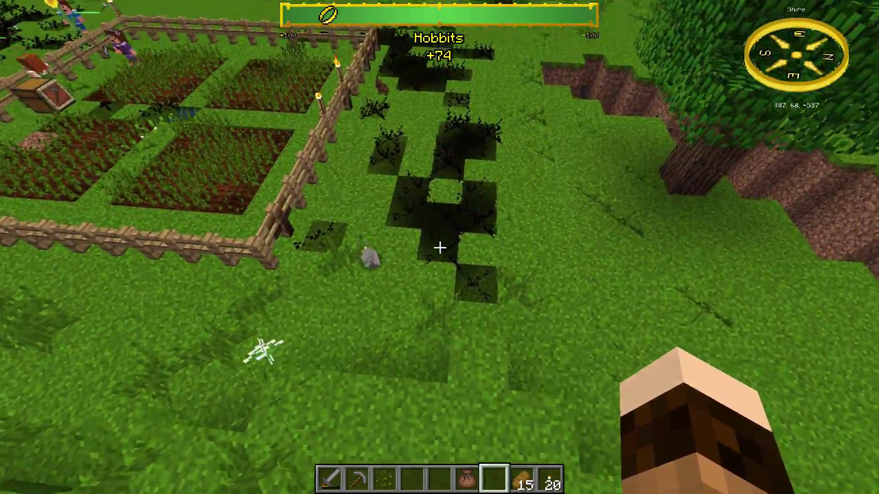
key(w)
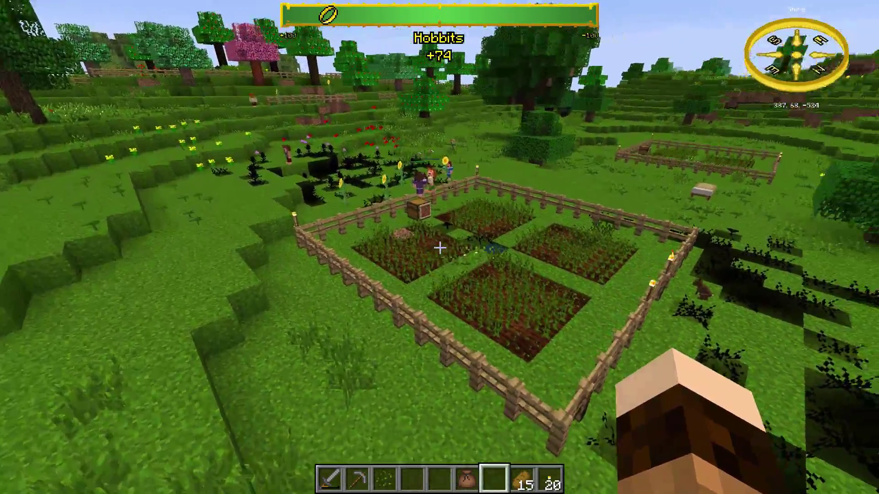
key(w)
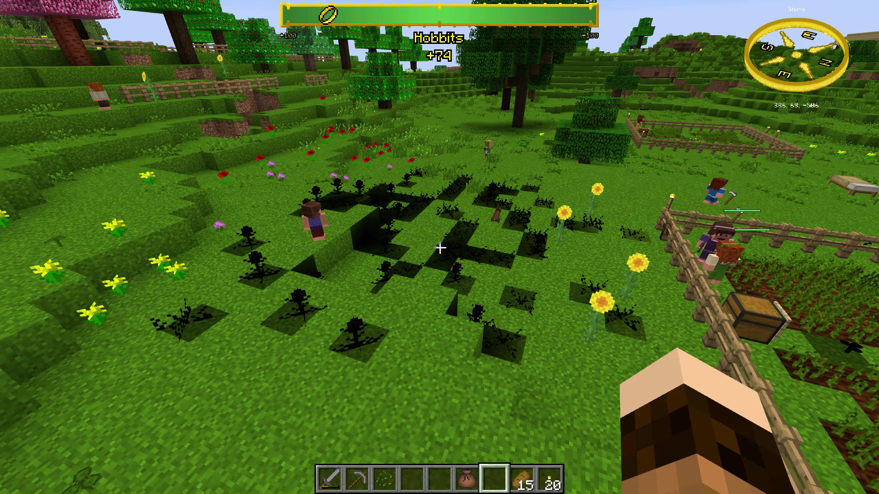
key(w)
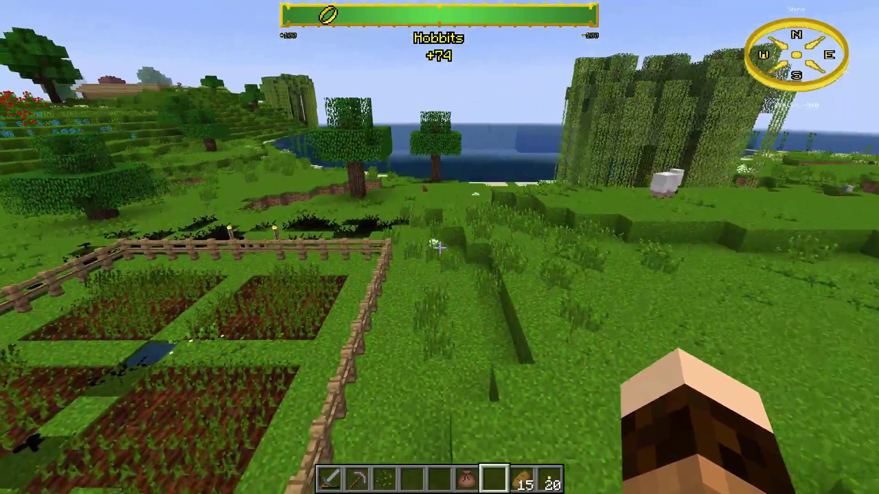
- Descend outside the farm's torch-lit fence and inspect the blackened grass and clover up close
key(w)
key(w)
key(w)
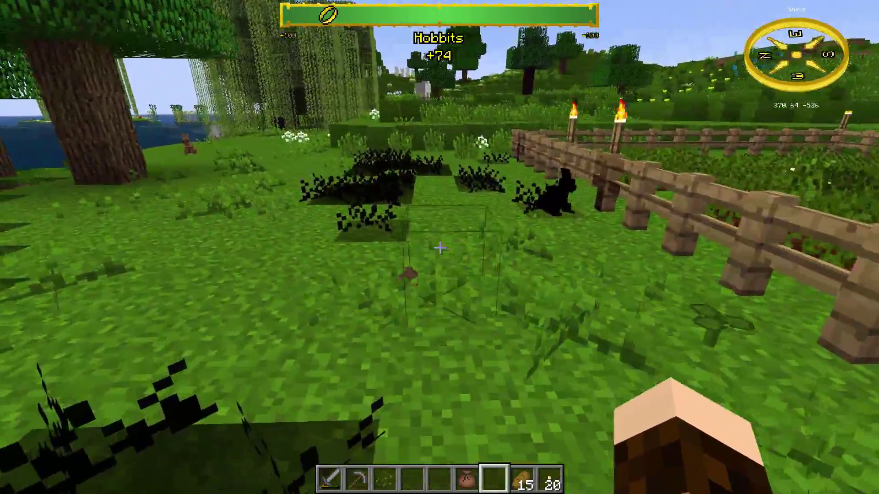
key(w)
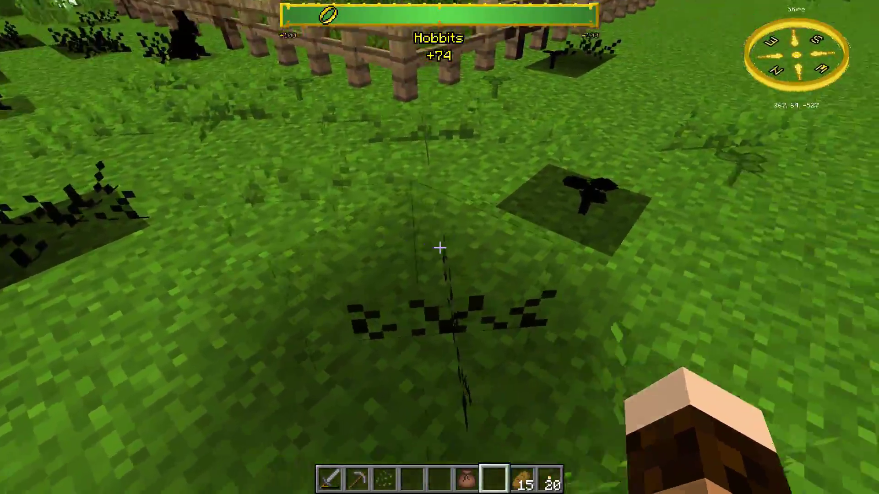
key(w)
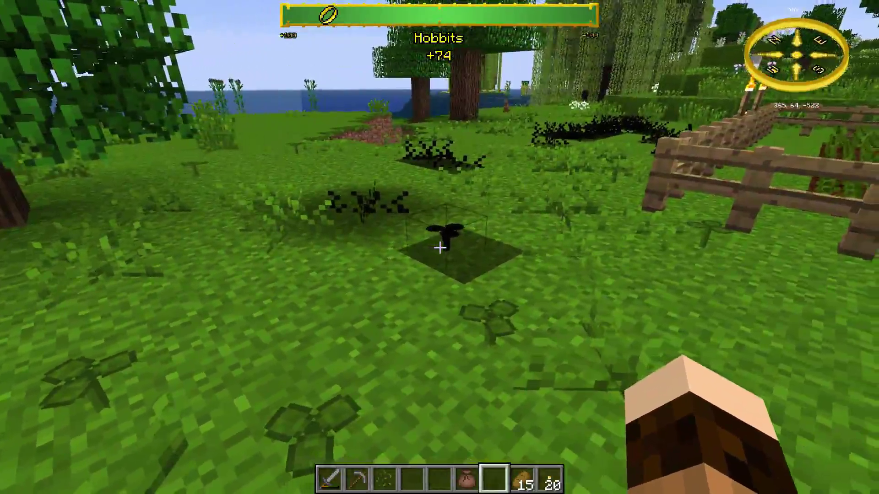
key(w)
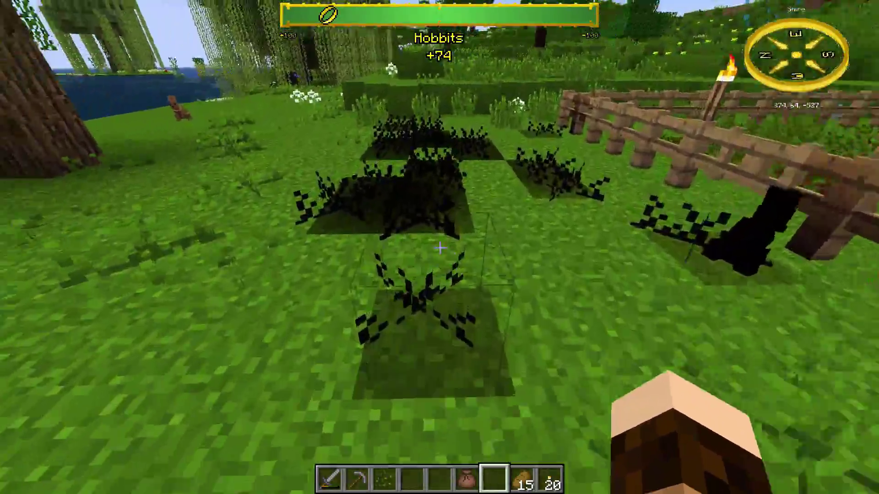
- Break the blackened grass and clover along the torch-lit fence side to clear the dark lighting patches
key(w)
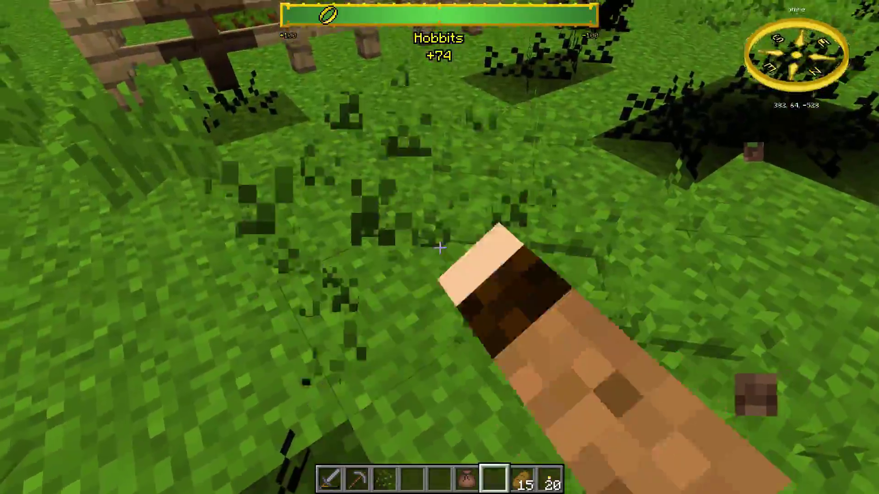
key(w)
click(440, 247)
click(439, 247)
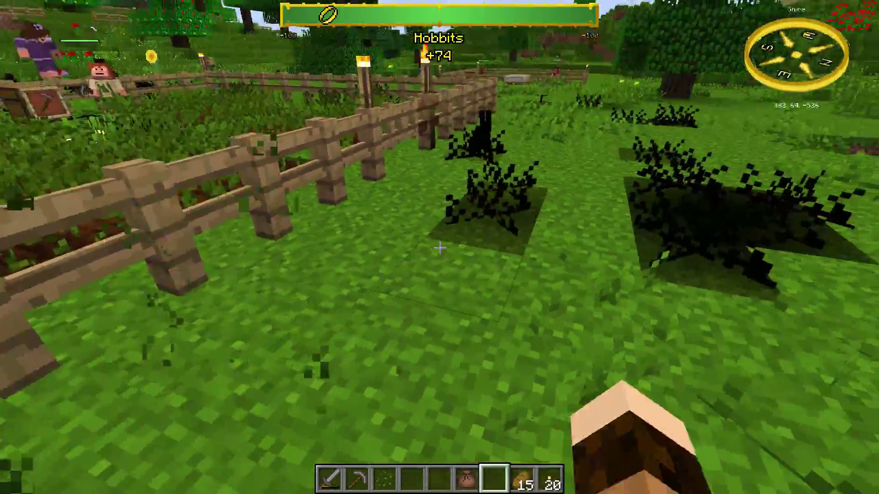
click(439, 247)
key(w)
key(w)
click(440, 248)
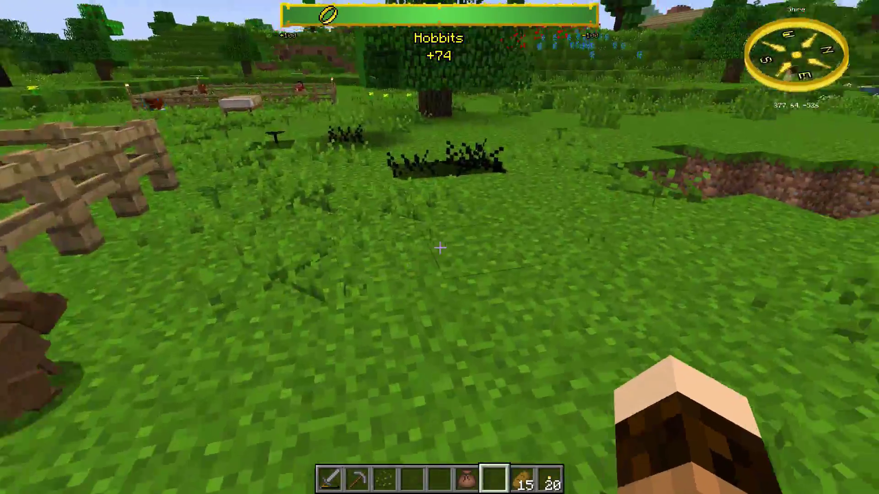
click(440, 248)
key(w)
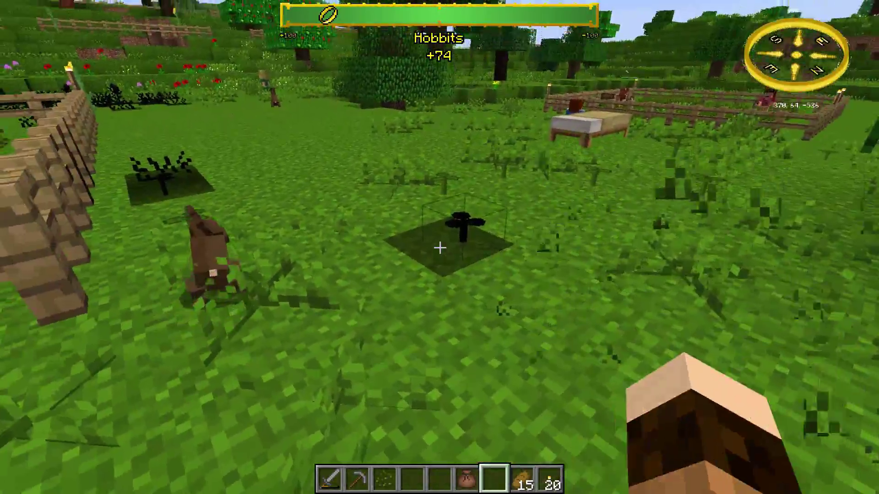
click(440, 247)
- Go around to the chest side of the farm and break blackened plants near the sunflowers and on the raised grass
key(w)
key(w)
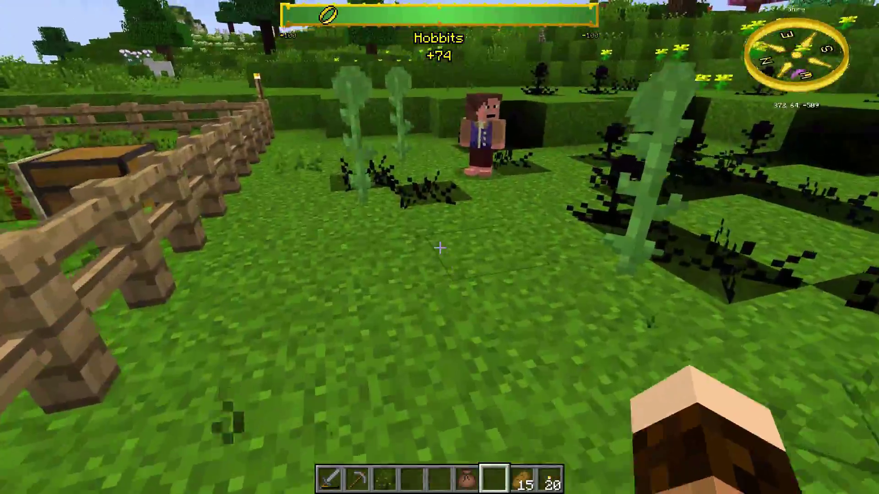
key(w)
click(440, 248)
key(w)
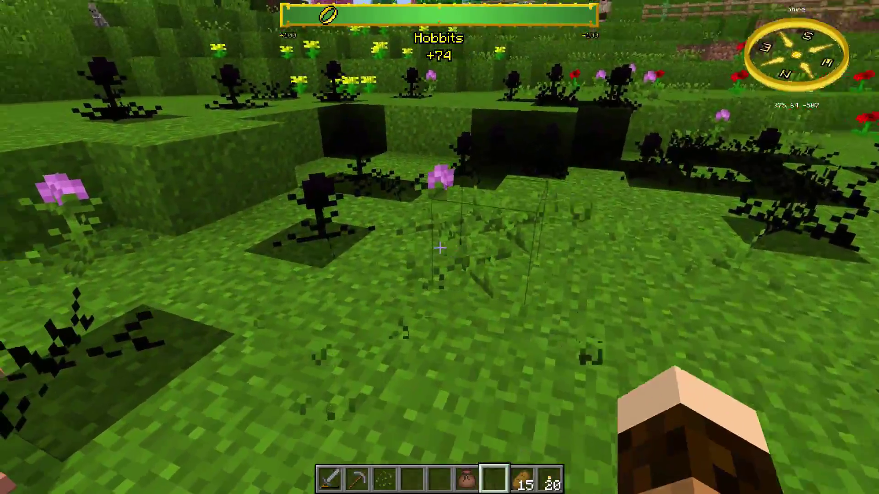
key(w)
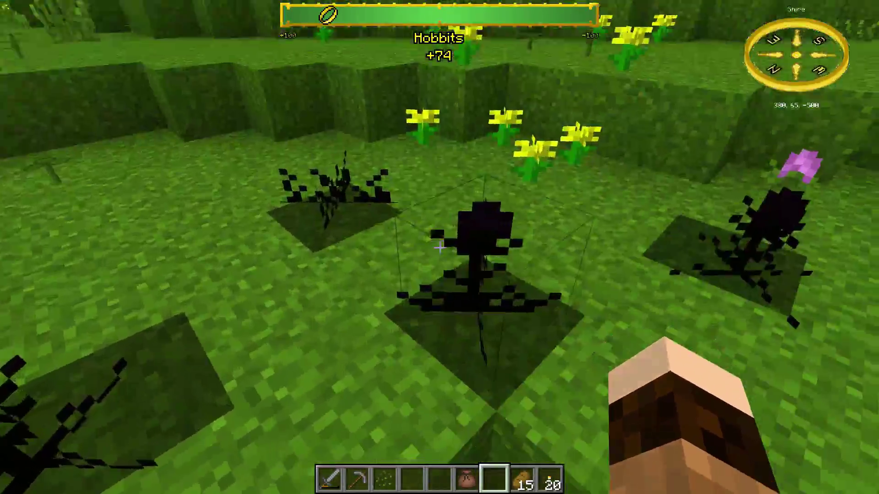
click(439, 247)
key(w)
key(space)
click(439, 248)
click(439, 248)
click(439, 247)
key(w)
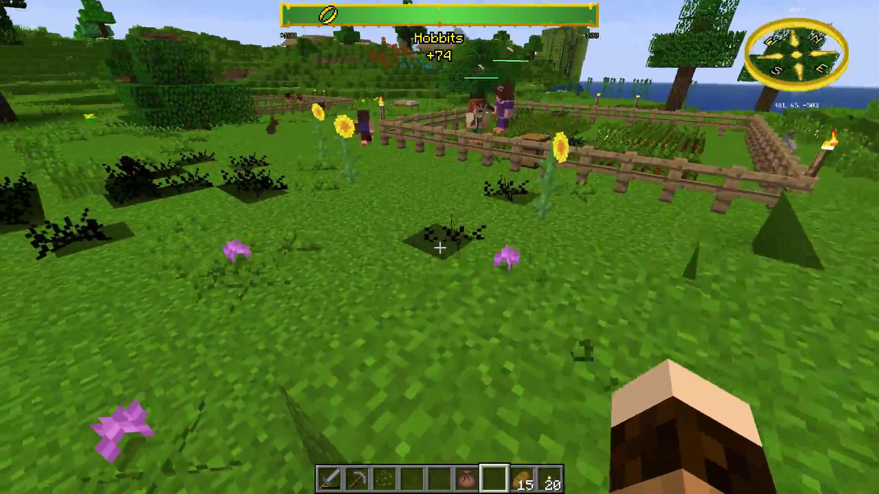
- Break the blackened grass patches in the meadow around the sunflowers outside the farm fence
key(w)
click(440, 248)
click(439, 248)
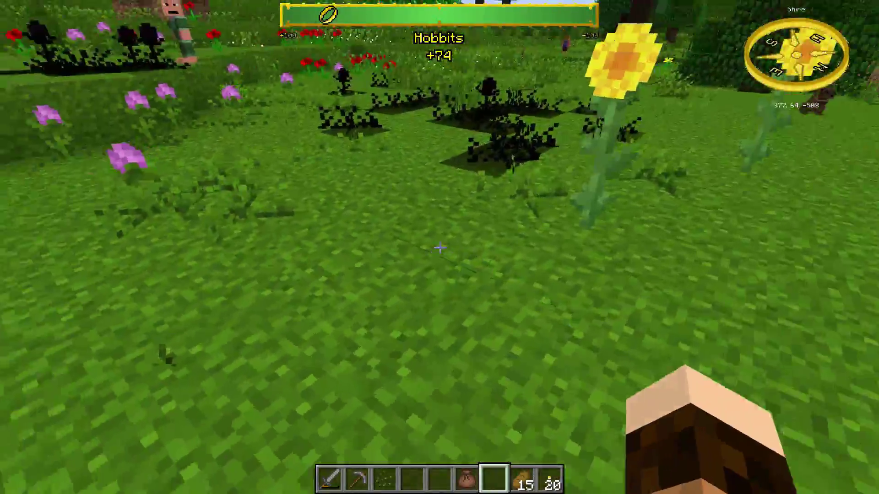
key(w)
click(440, 248)
click(440, 247)
click(439, 248)
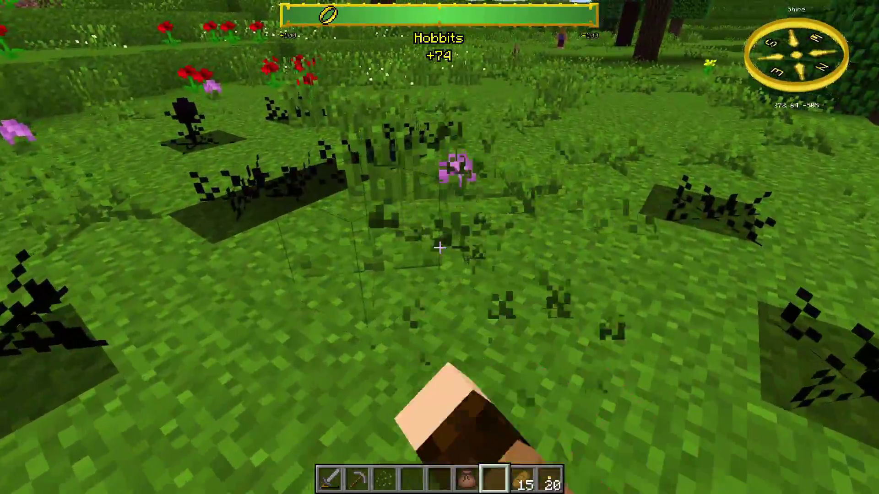
- Clear the remaining blackened grass and flowers farther out in the meadow, towards the red, purple and yellow flowers
key(w)
click(440, 248)
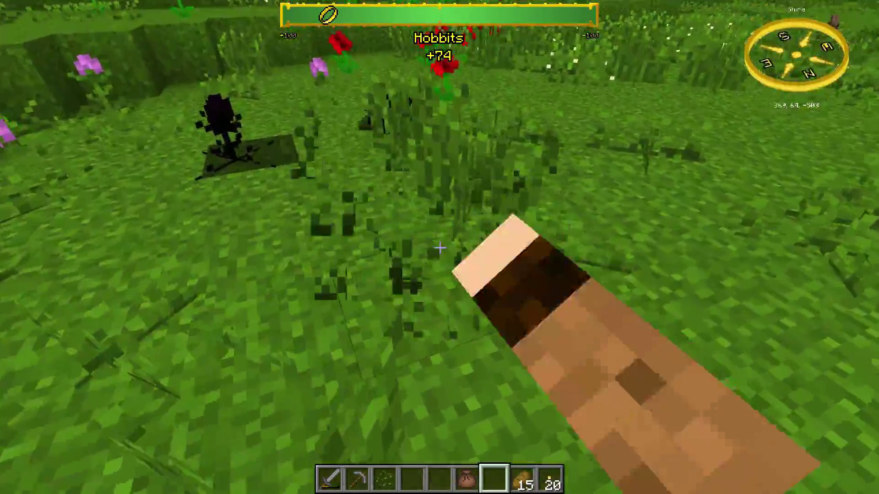
key(w)
click(439, 248)
key(space)
key(w)
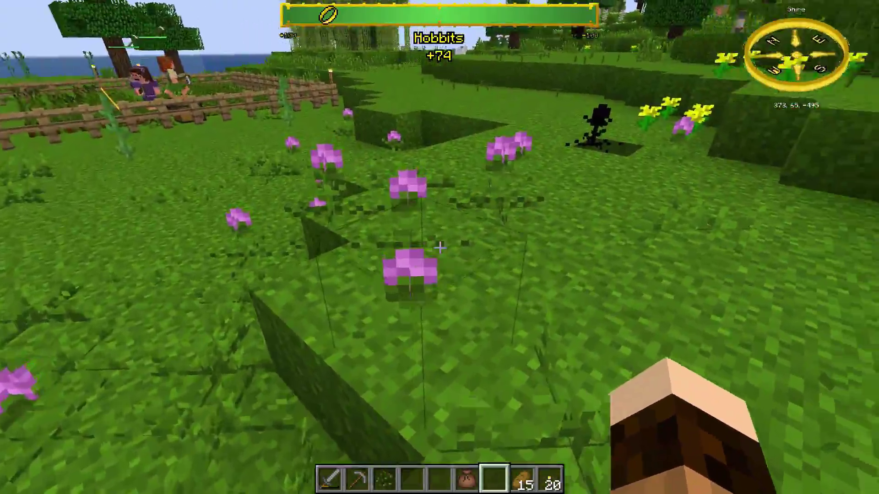
click(440, 248)
- Return to the fenced farm and break the blackened plants on the grass strips between the crop plots
key(w)
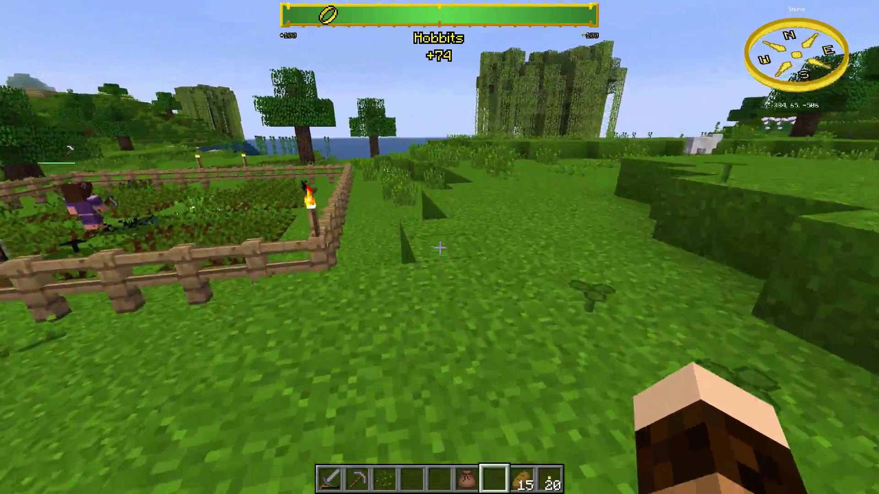
key(w)
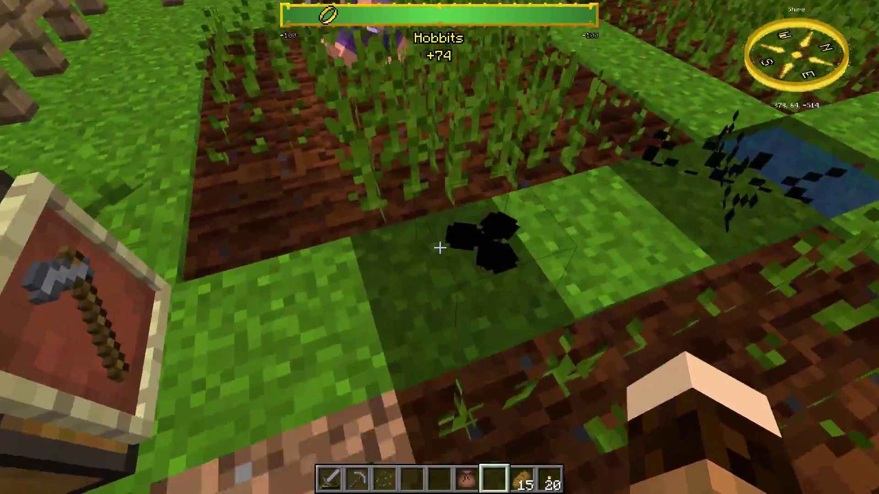
key(w)
click(439, 247)
click(439, 247)
- Fly above the imported farm and circle it to examine the cleared ground, then inspect the second fenced farm nearby
key(w)
key(w)
key(w)
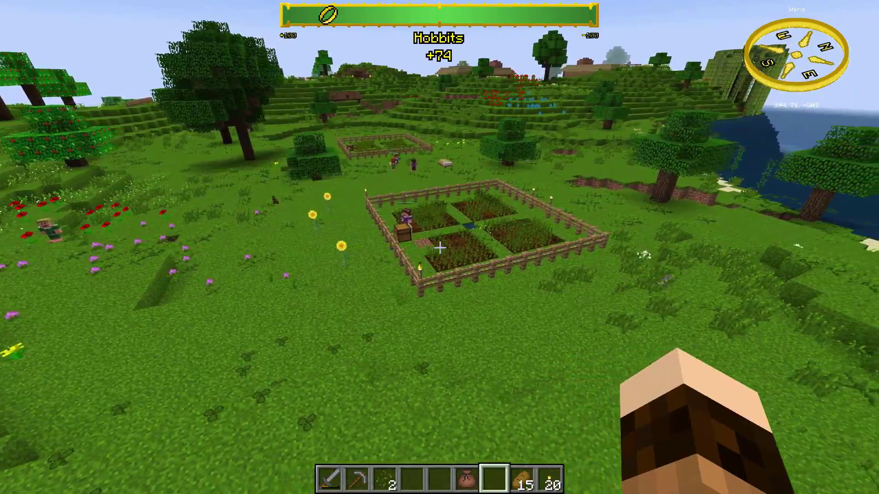
key(d)
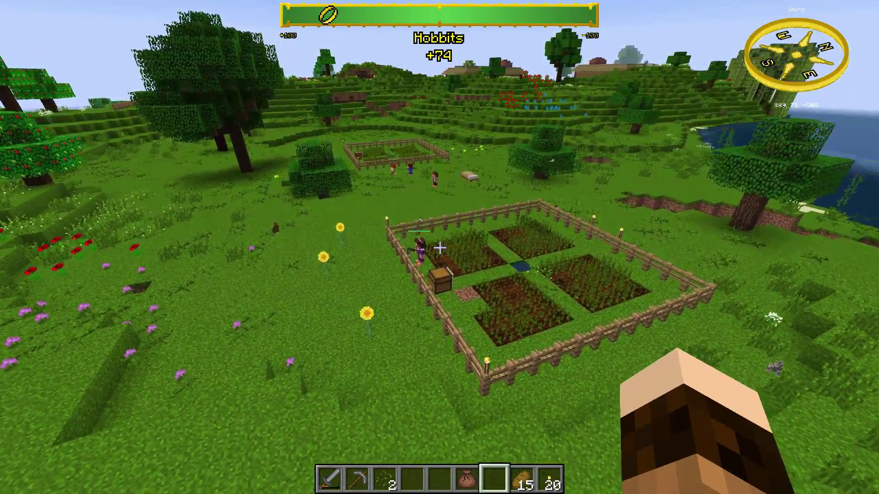
key(d)
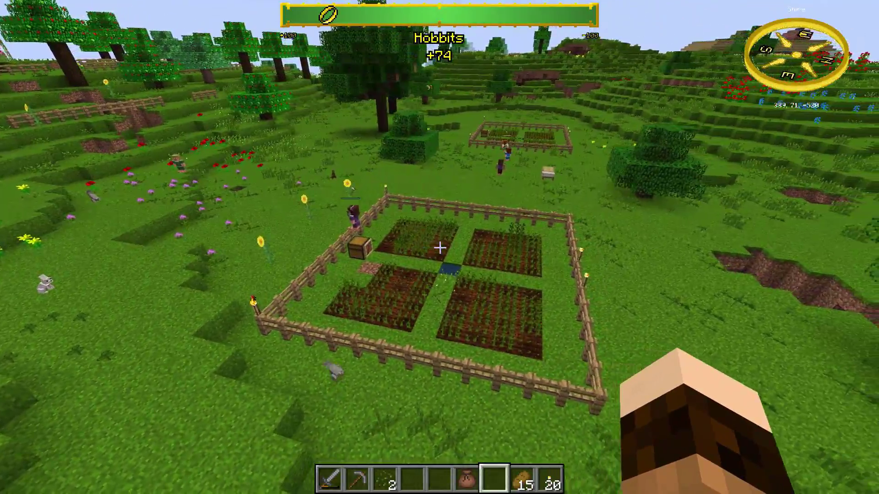
key(d)
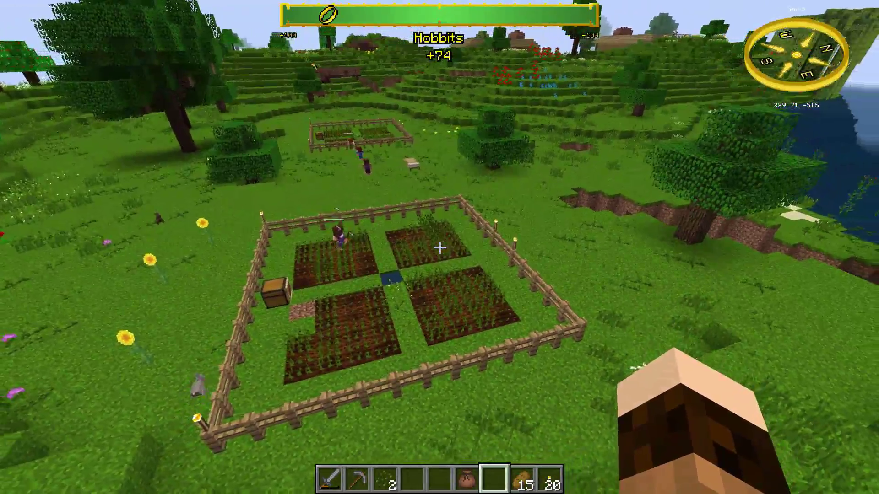
key(d)
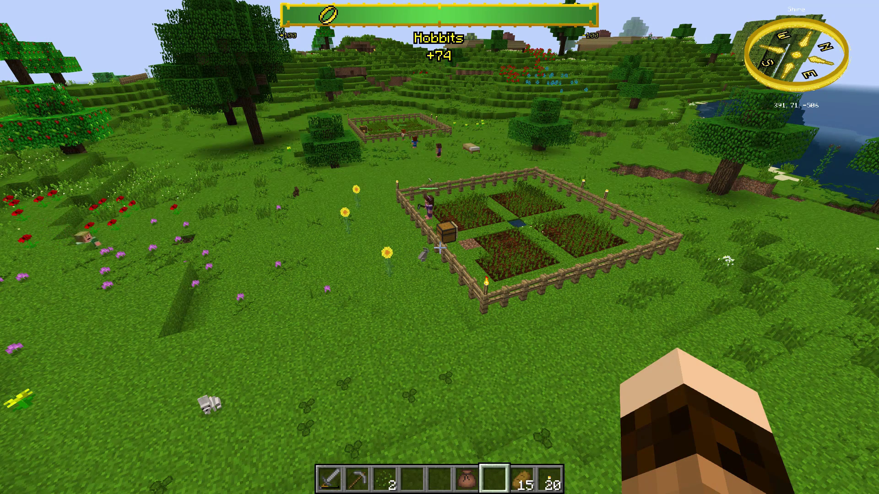
key(d)
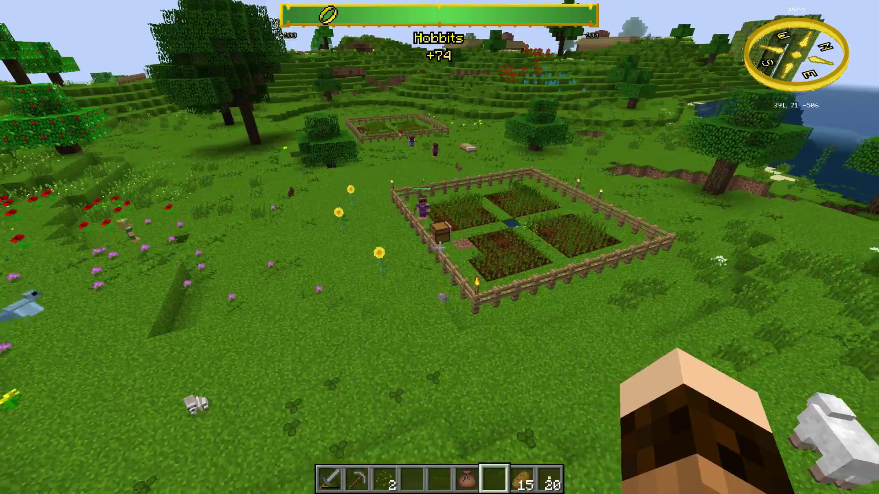
key(w)
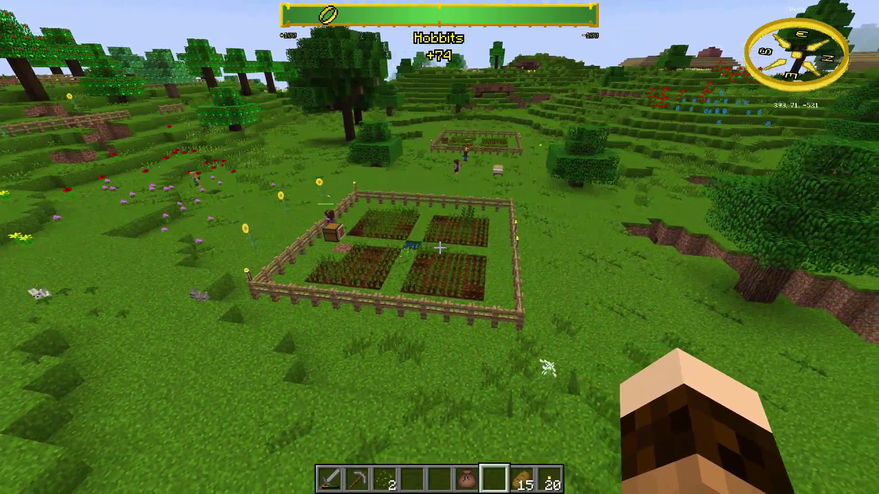
key(a)
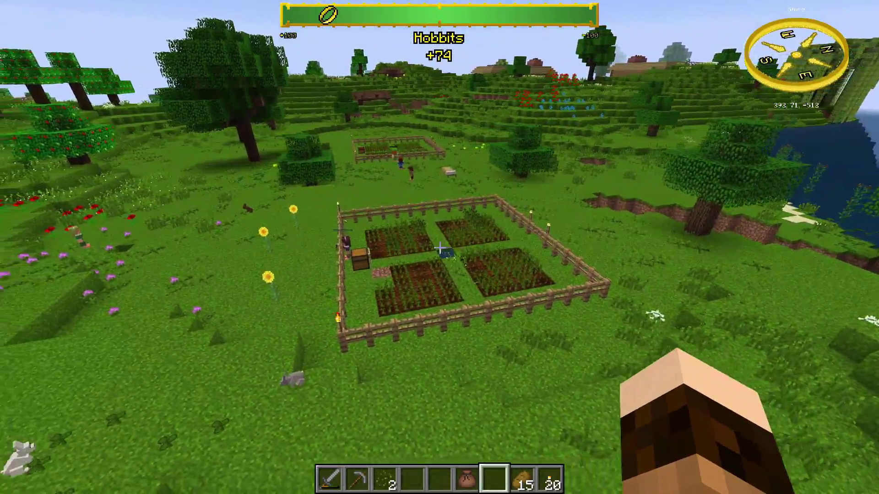
key(a)
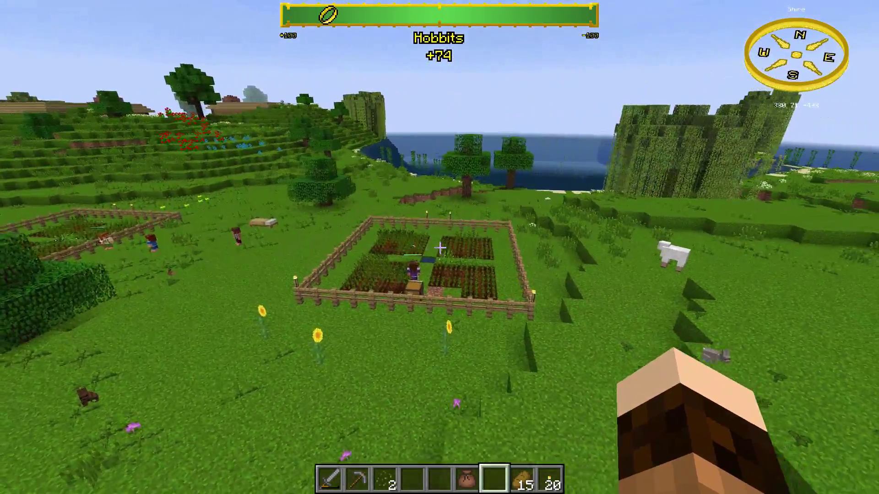
key(w)
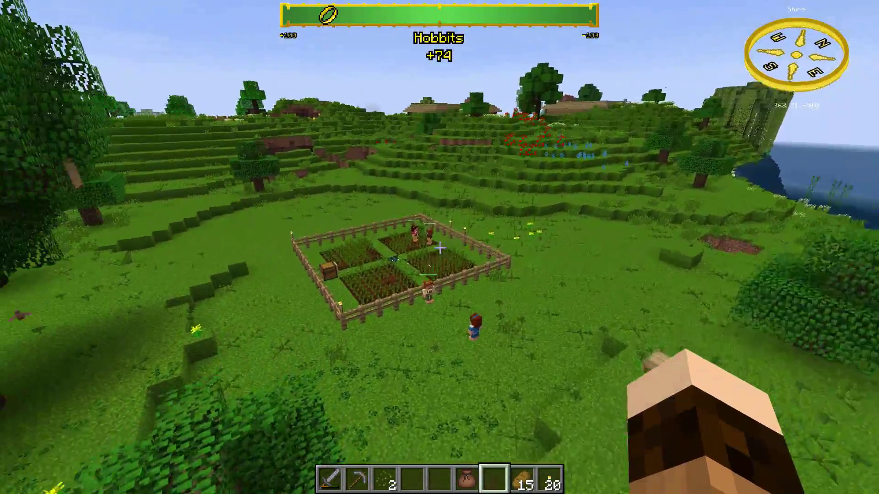